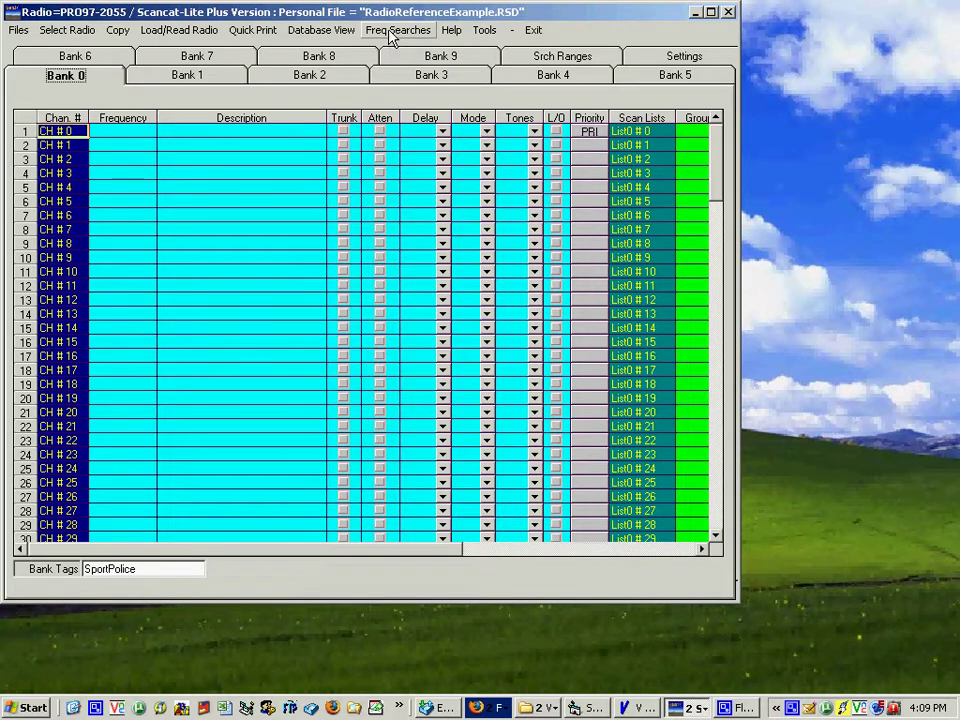
Open the Radio Reference website from the online frequency search and go to its RR Database page.
left_click(391, 36)
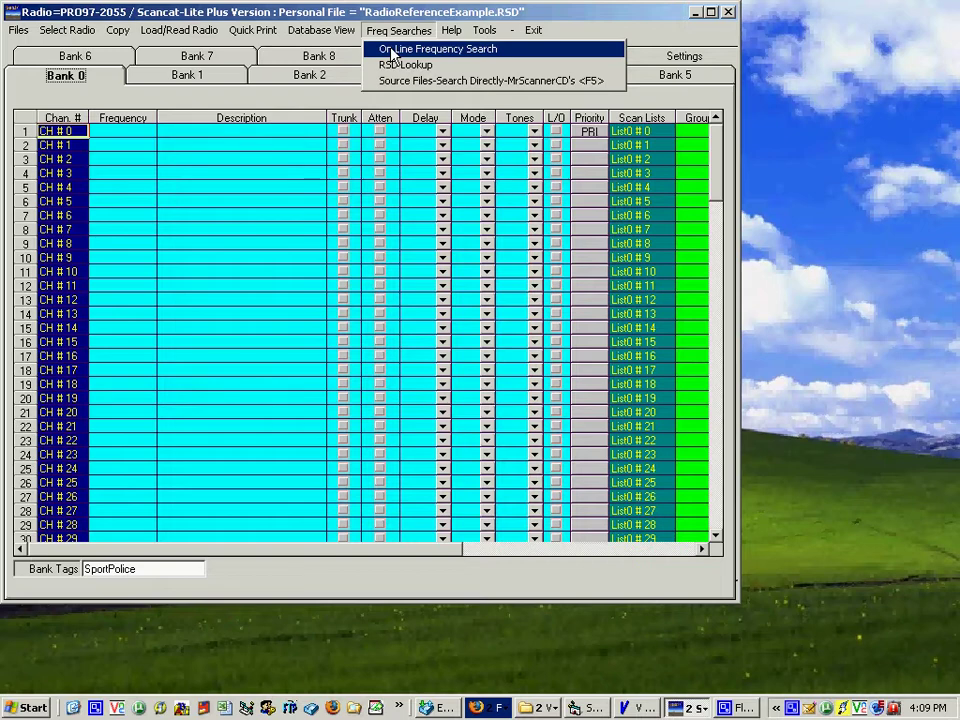
left_click(393, 50)
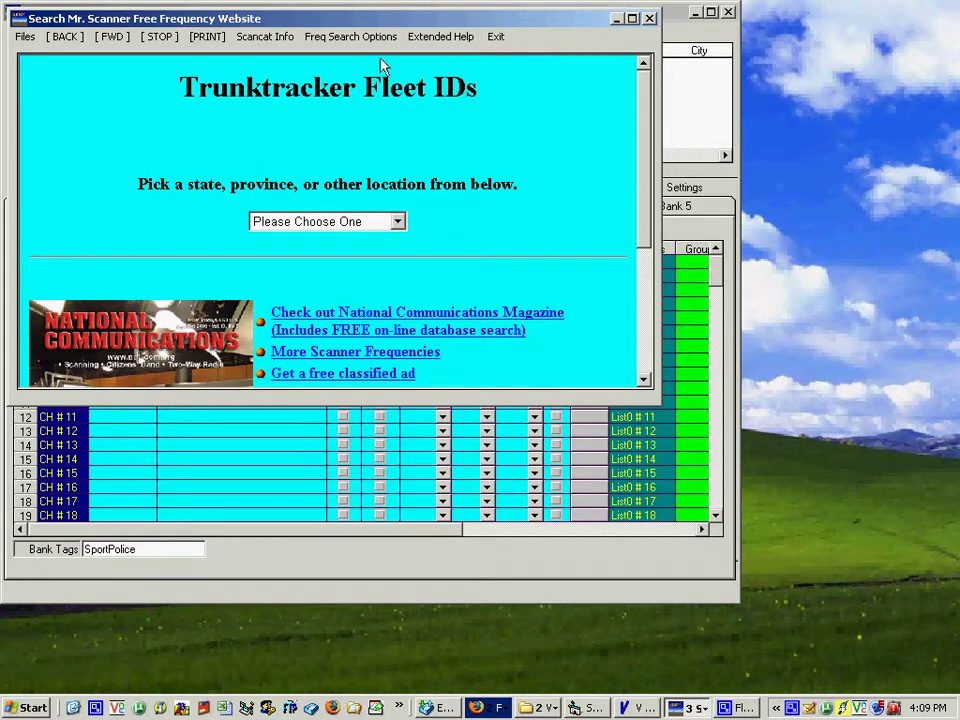
left_click(349, 38)
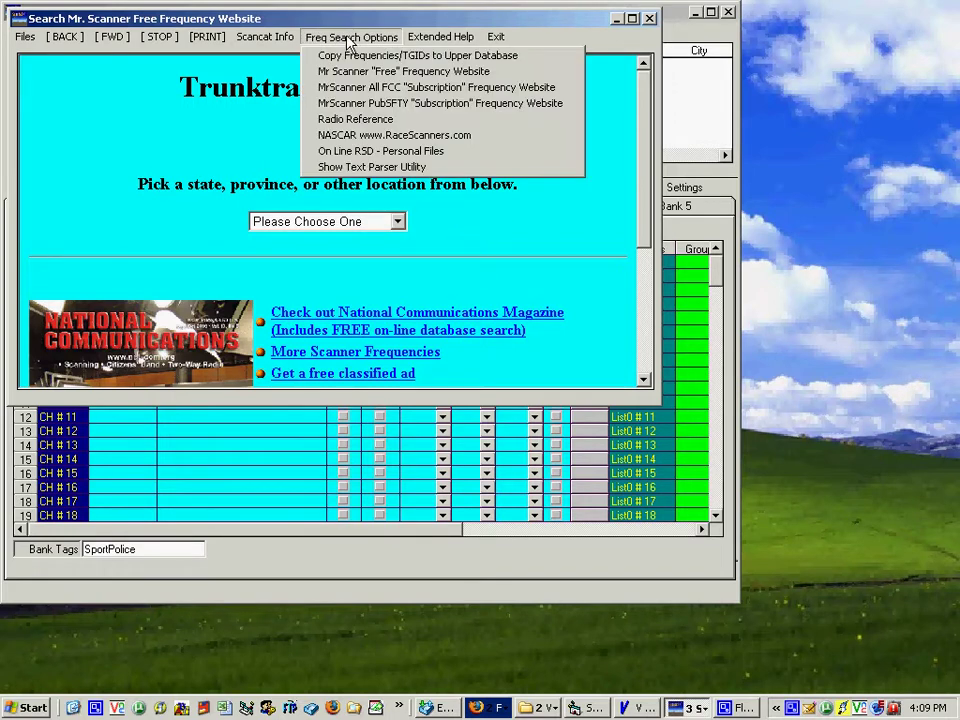
left_click(349, 121)
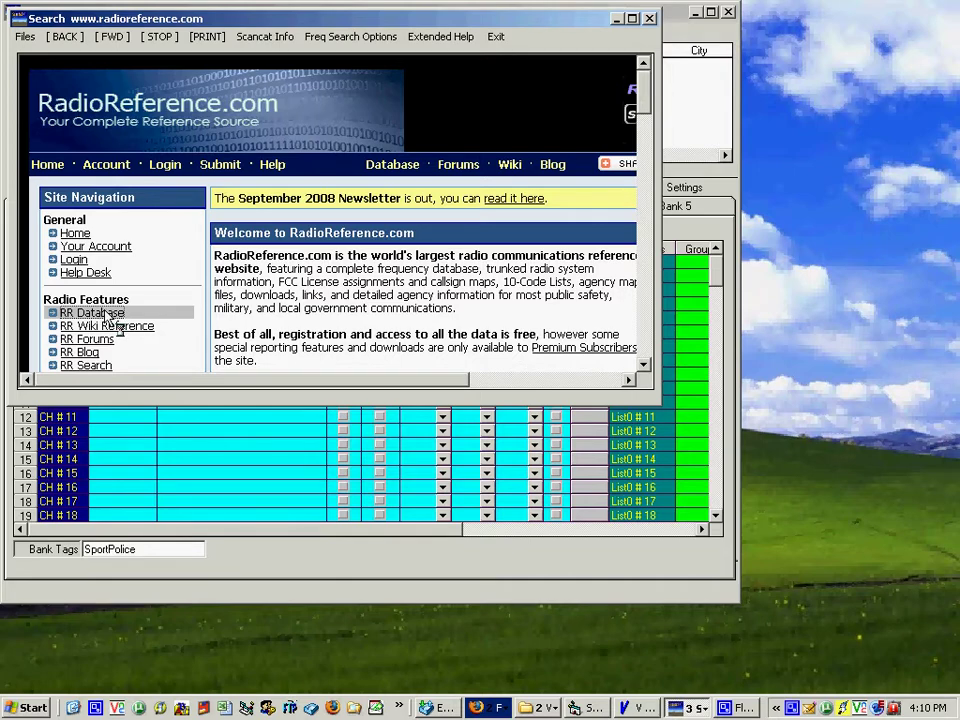
left_click(107, 313)
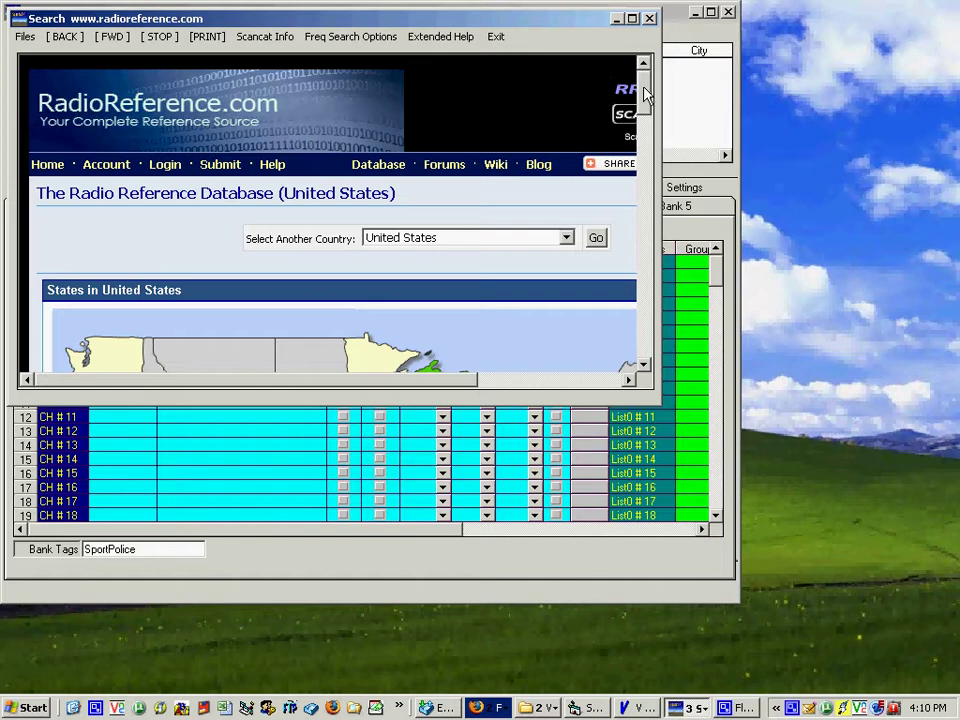
Choose Ohio on the United States map and open Montgomery County from the state map.
scroll(645, 95, "down", 5)
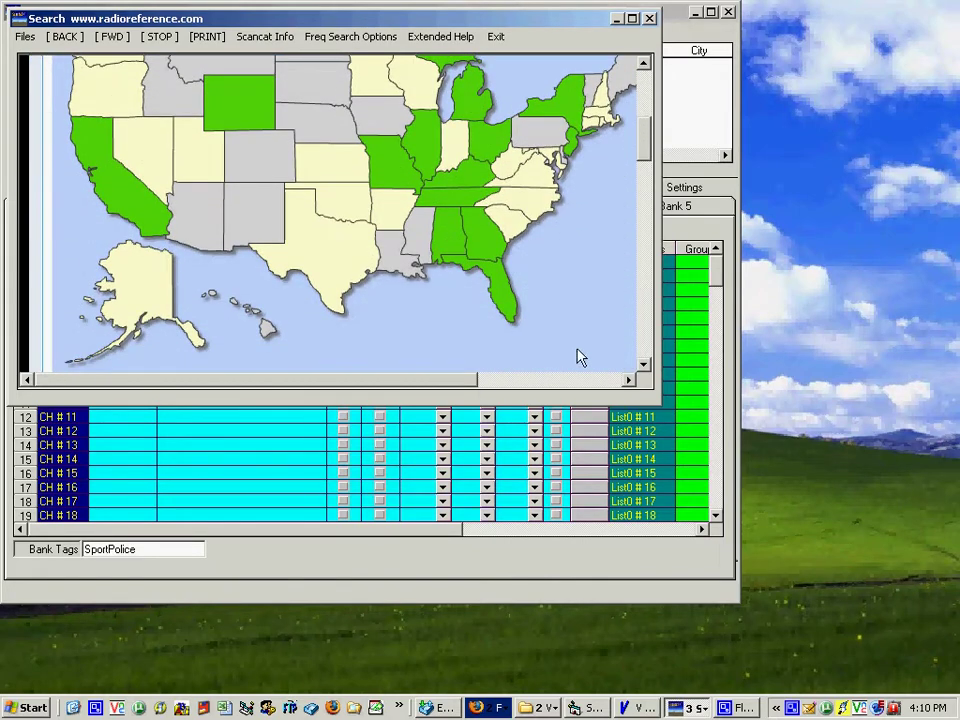
left_click(489, 150)
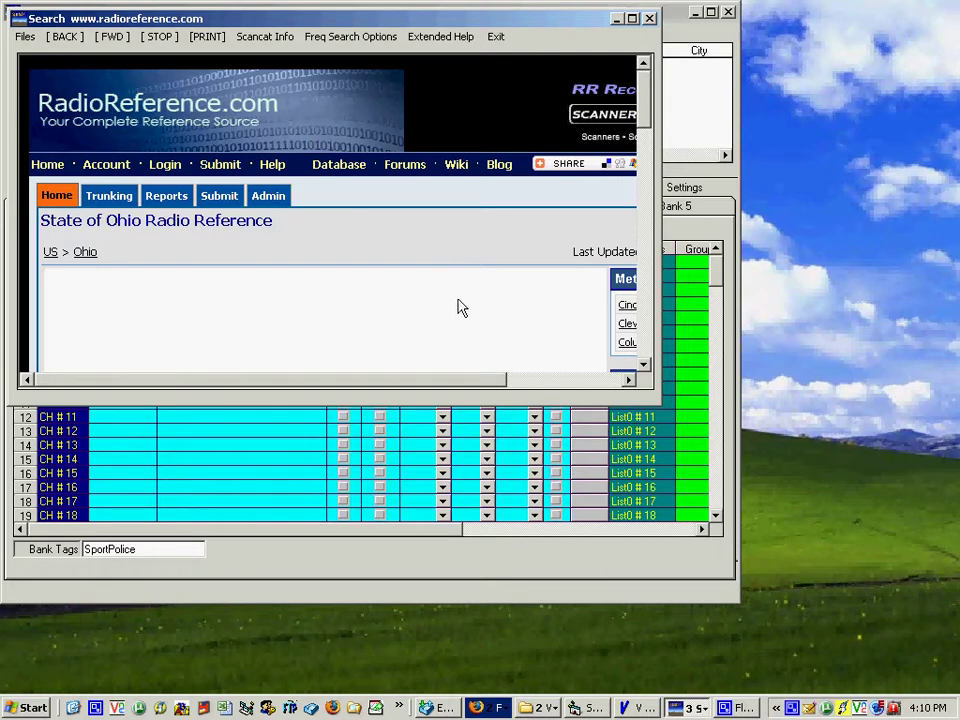
scroll(455, 306, "down", 5)
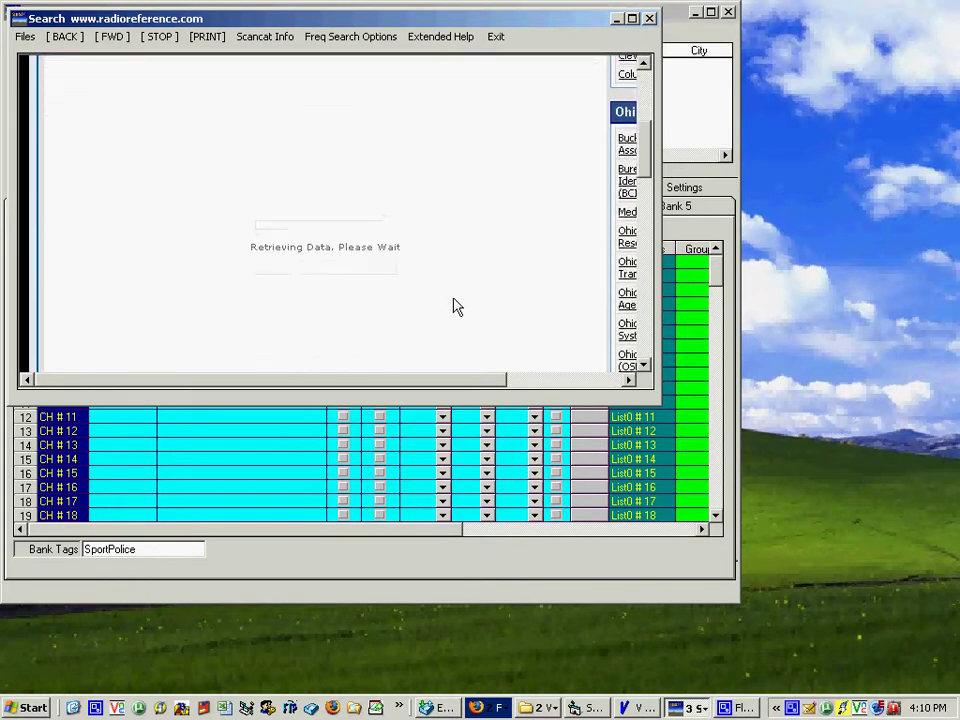
scroll(447, 306, "up", 1)
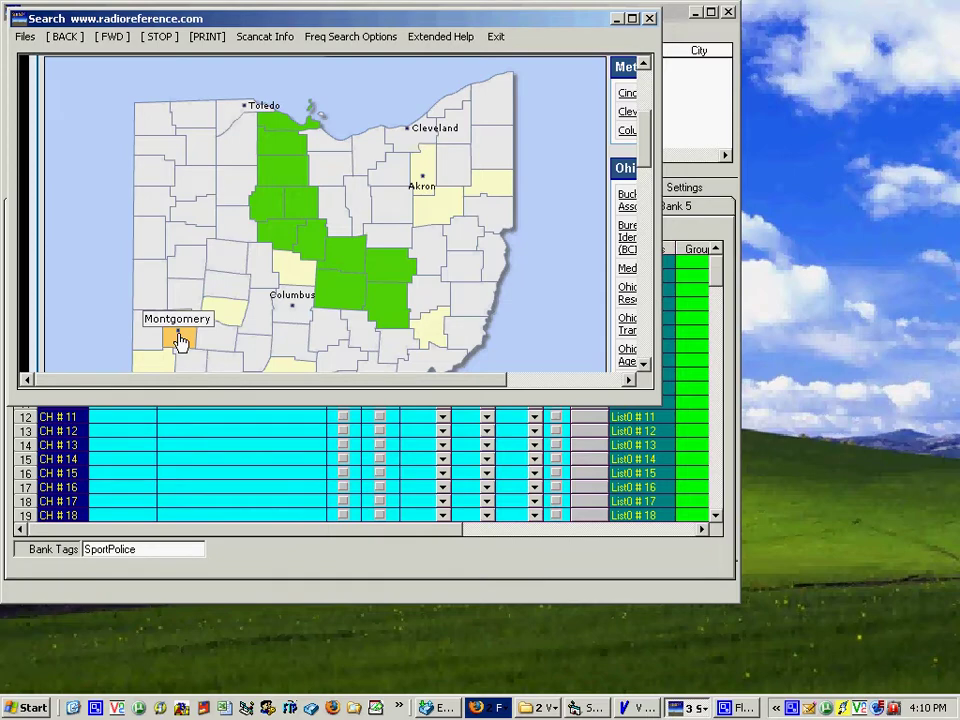
left_click(180, 340)
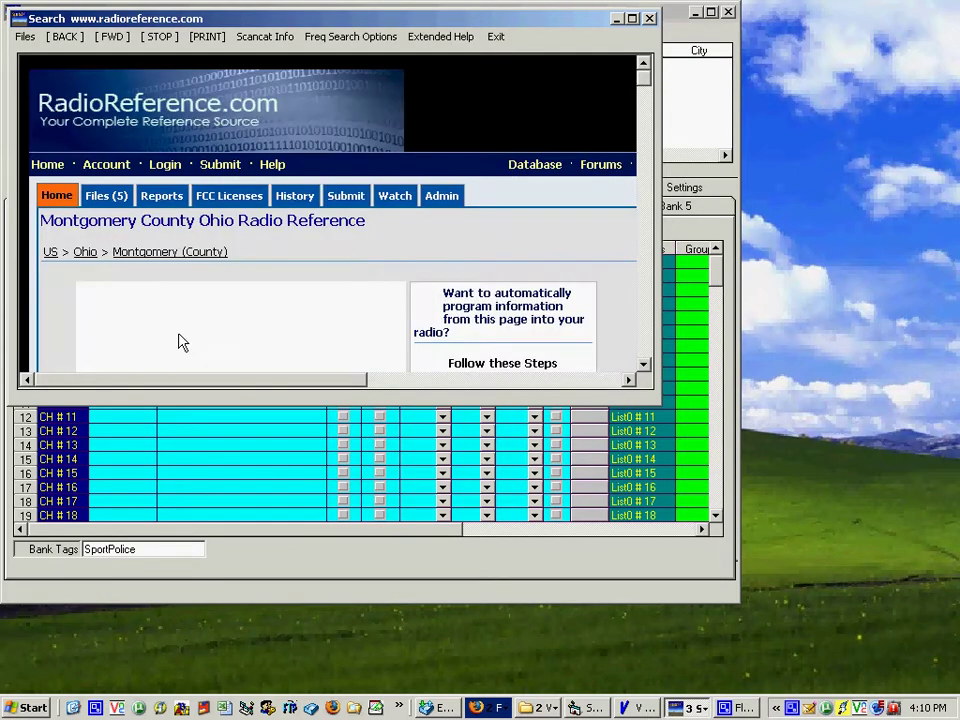
Open the Montgomery County trunked system from the county's featured radio systems.
scroll(251, 347, "down", 3)
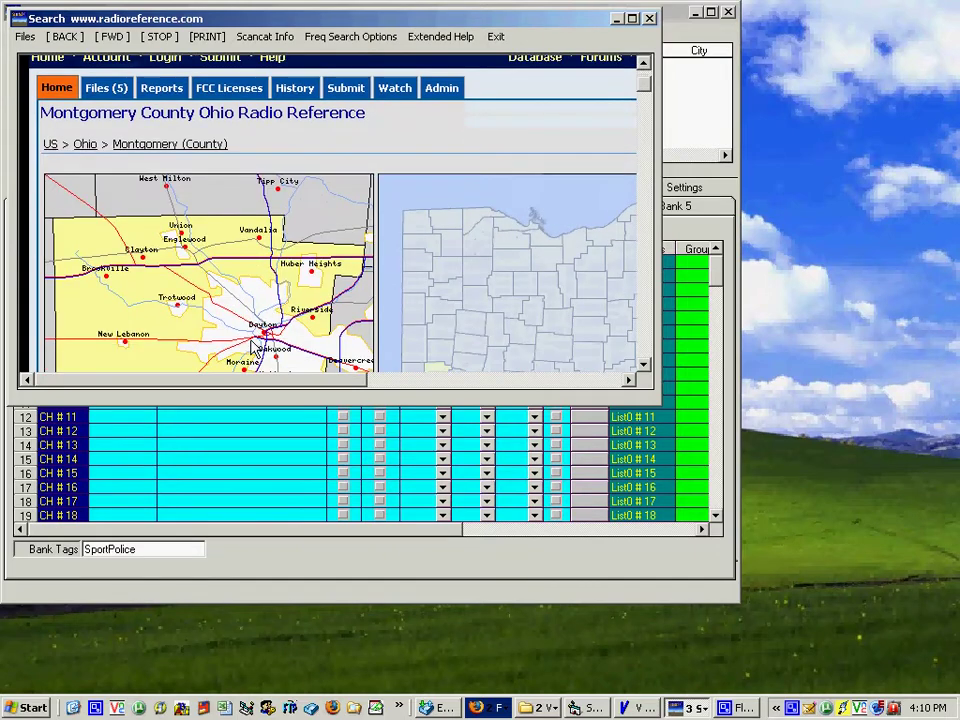
scroll(251, 347, "down", 10)
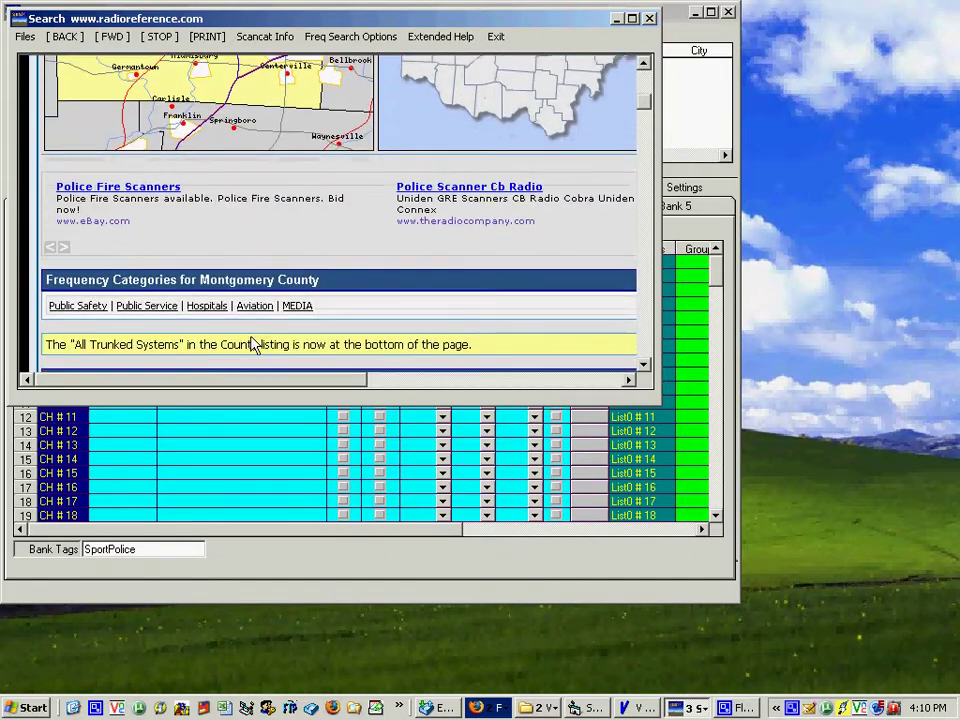
scroll(251, 345, "down", 3)
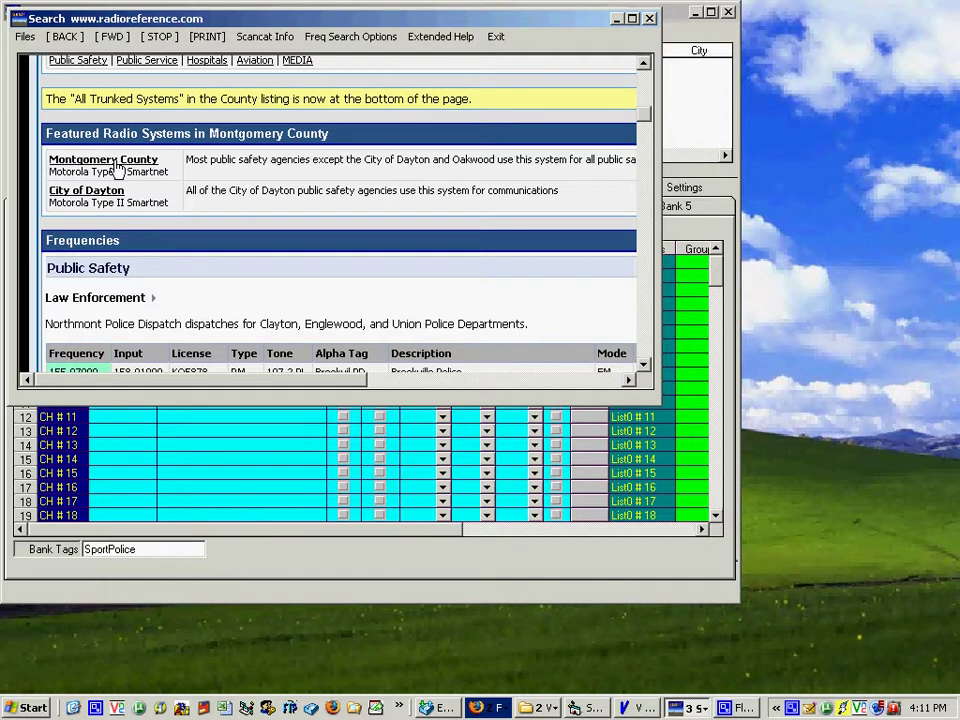
left_click(118, 166)
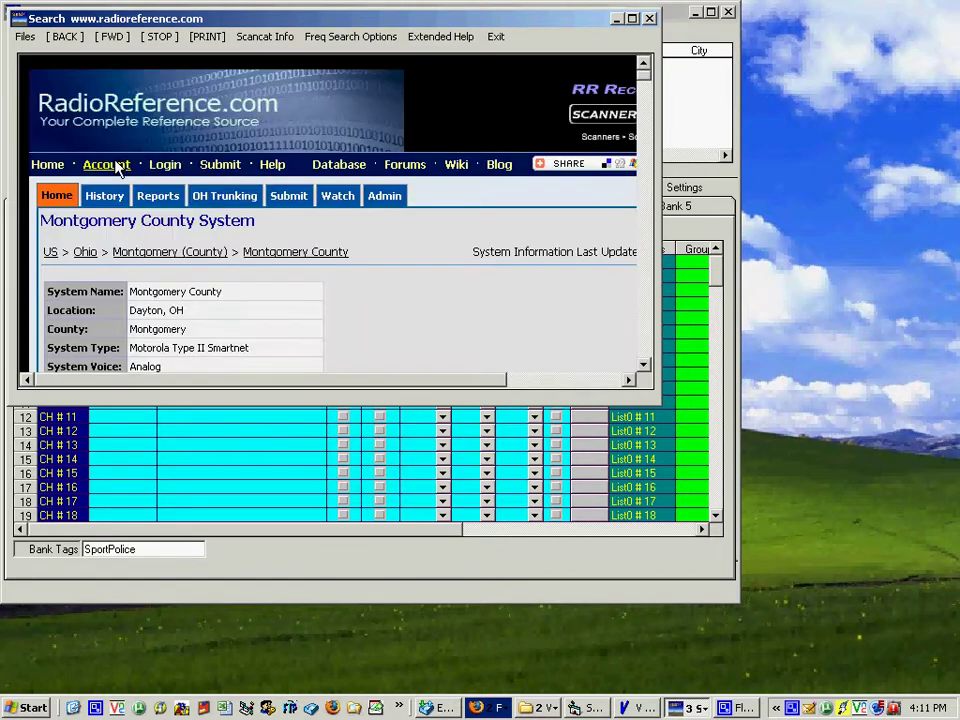
Examine the Montgomery County system page, including its system details, site frequencies and talkgroups.
scroll(231, 263, "down", 1)
scroll(231, 263, "down", 4)
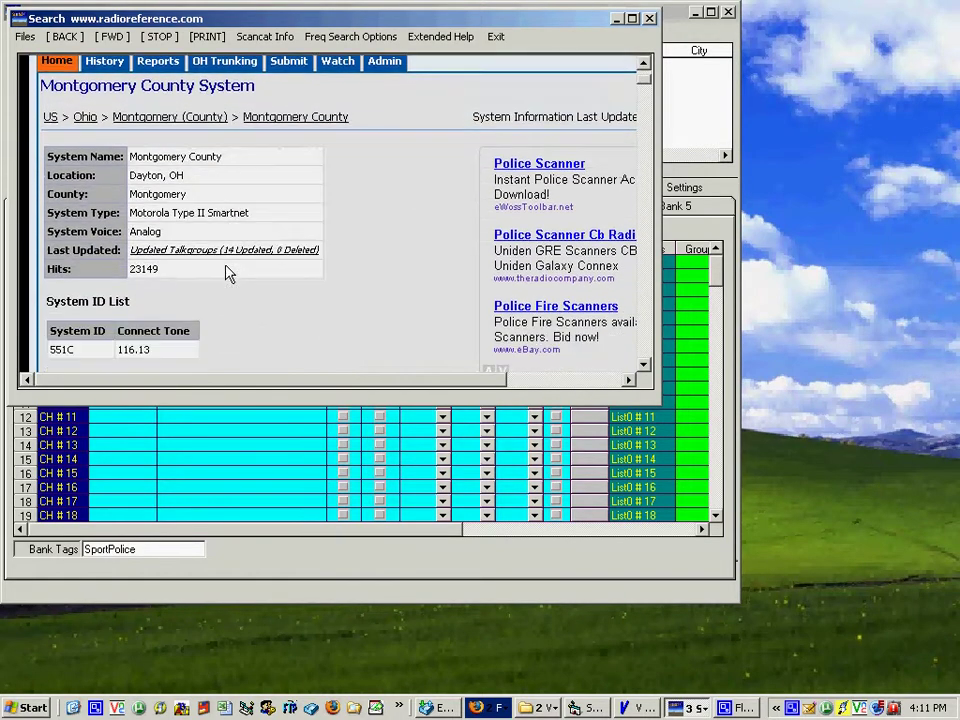
scroll(195, 345, "down", 5)
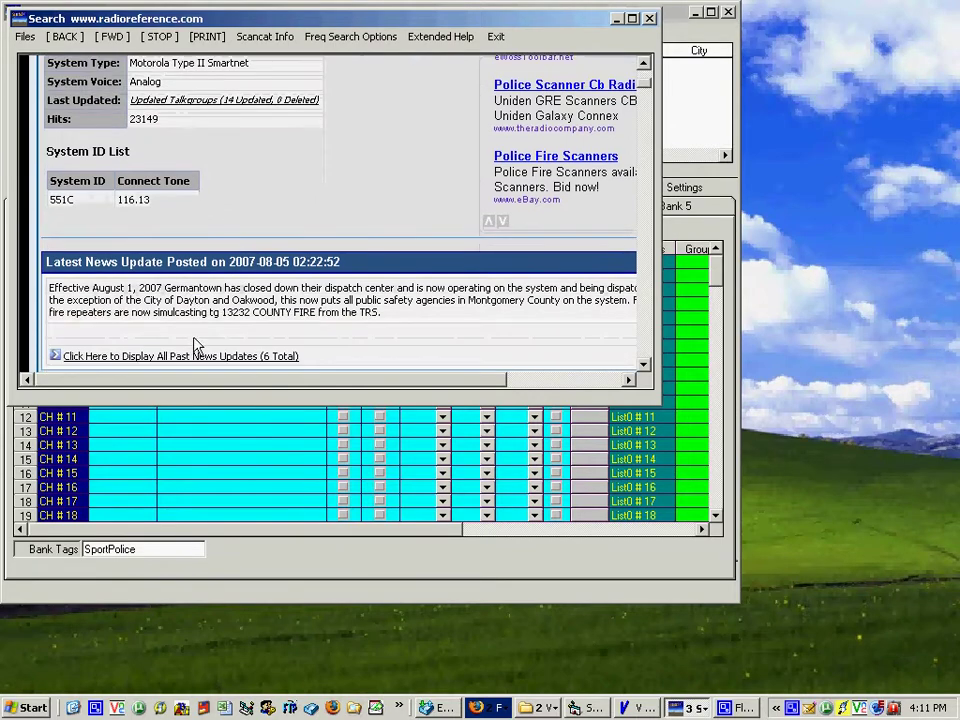
scroll(128, 342, "down", 5)
scroll(140, 345, "down", 5)
scroll(213, 345, "down", 4)
scroll(230, 370, "up", 5)
scroll(286, 222, "up", 2)
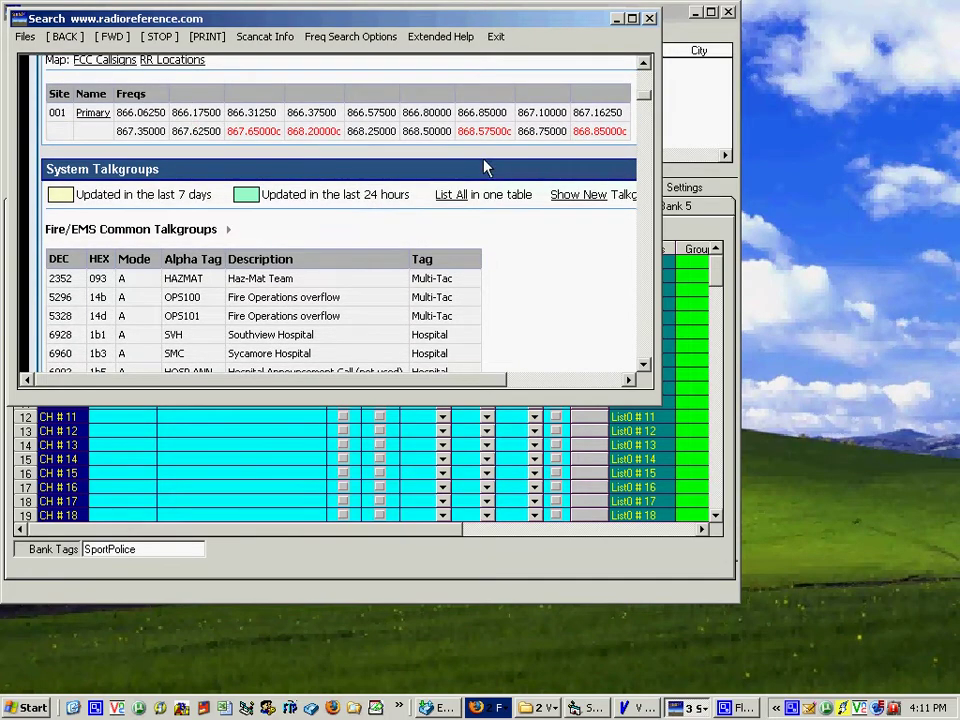
Capture the system page's frequencies and TGIDs for the upper database and look through the captured text.
left_click(348, 38)
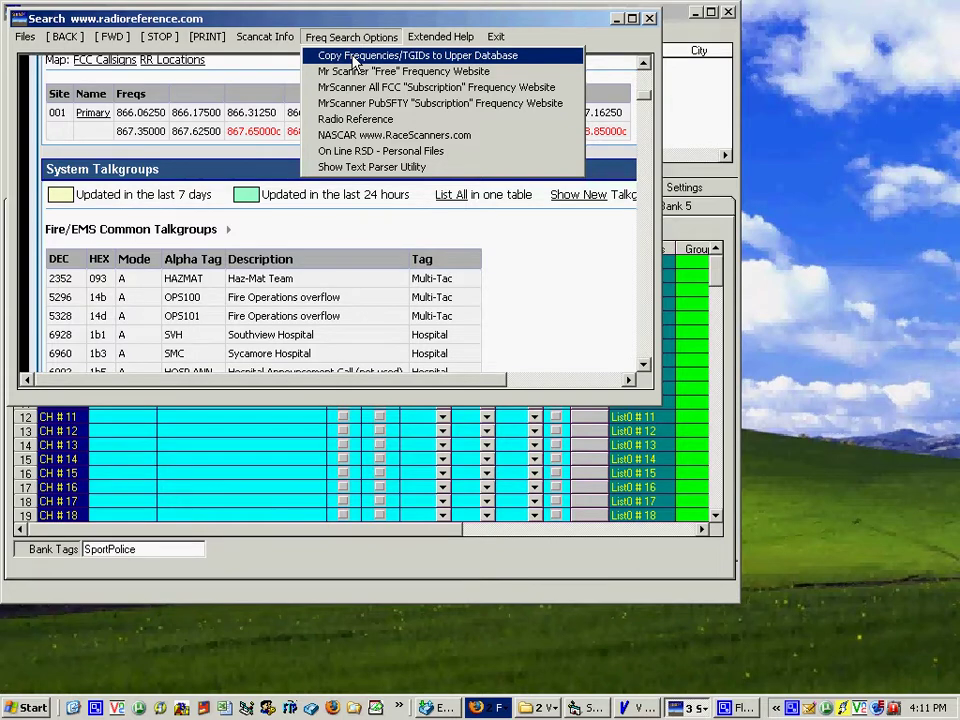
left_click(353, 57)
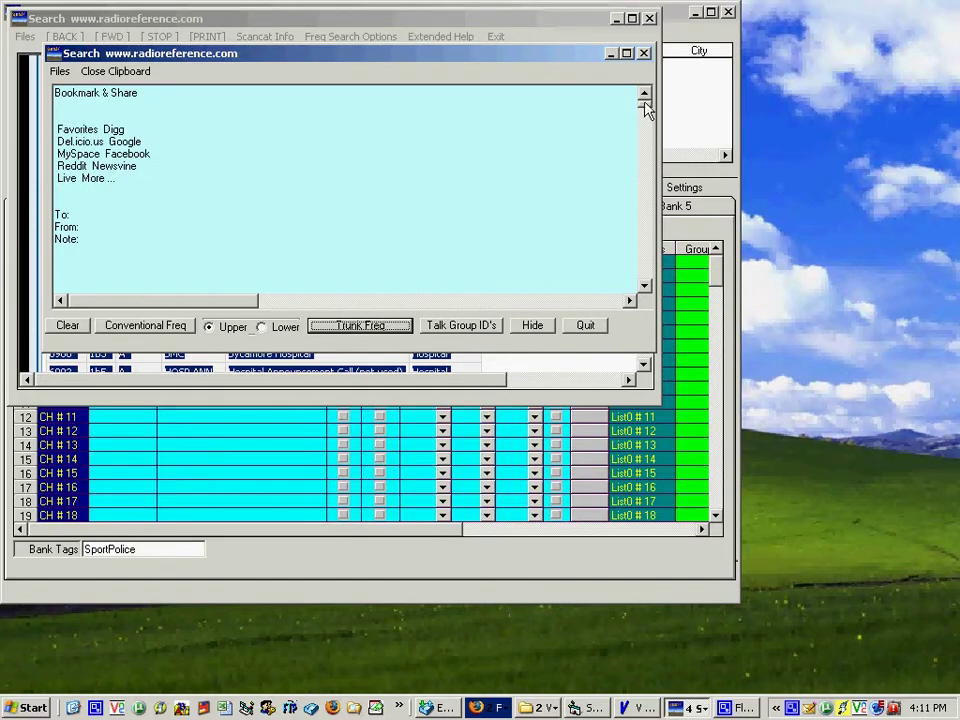
mouse_move(647, 110)
left_mouse_down()
mouse_move(628, 274)
mouse_move(648, 92)
left_mouse_up()
left_click_drag(643, 107, 616, 147)
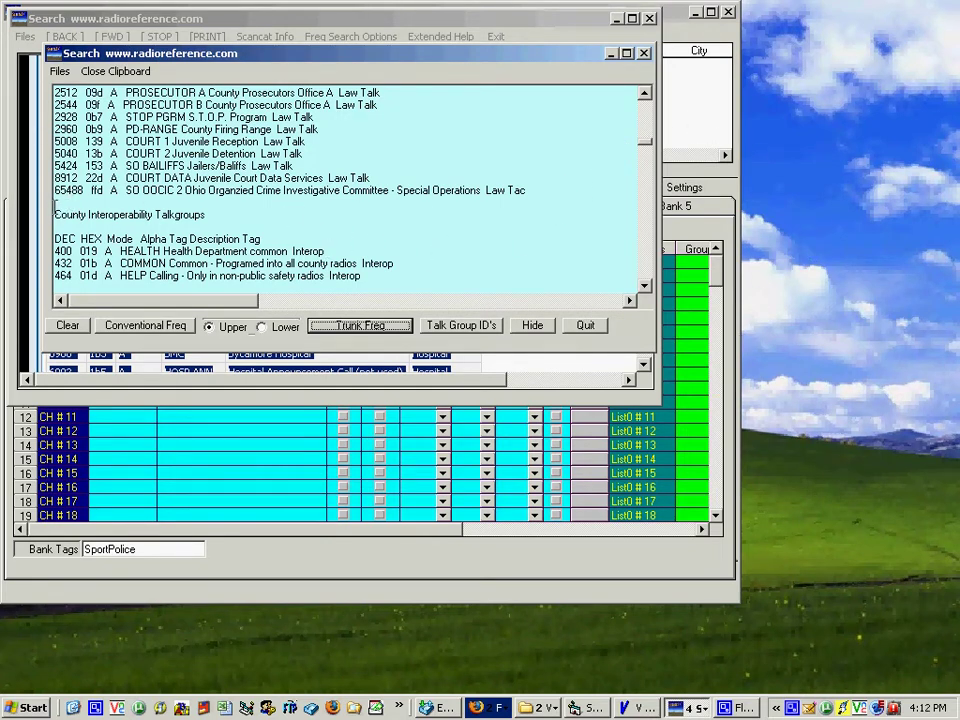
Delete the block from the Favorites and Digg links through the Note line near the start of the captured text.
left_click_drag(210, 216, 58, 210)
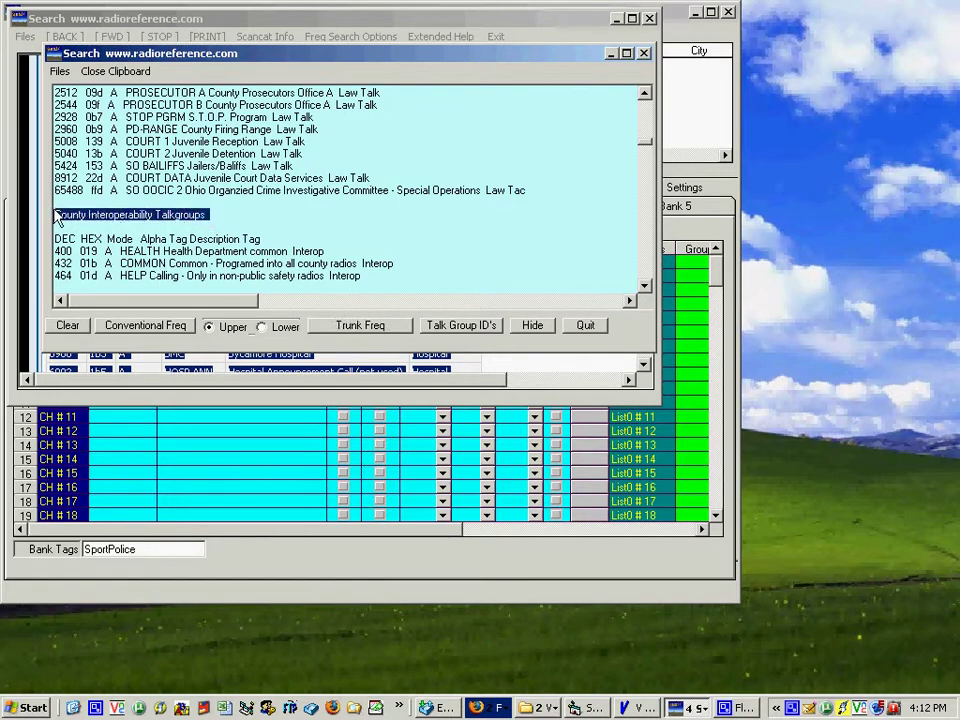
left_click_drag(644, 143, 648, 105)
left_click_drag(113, 256, 55, 118)
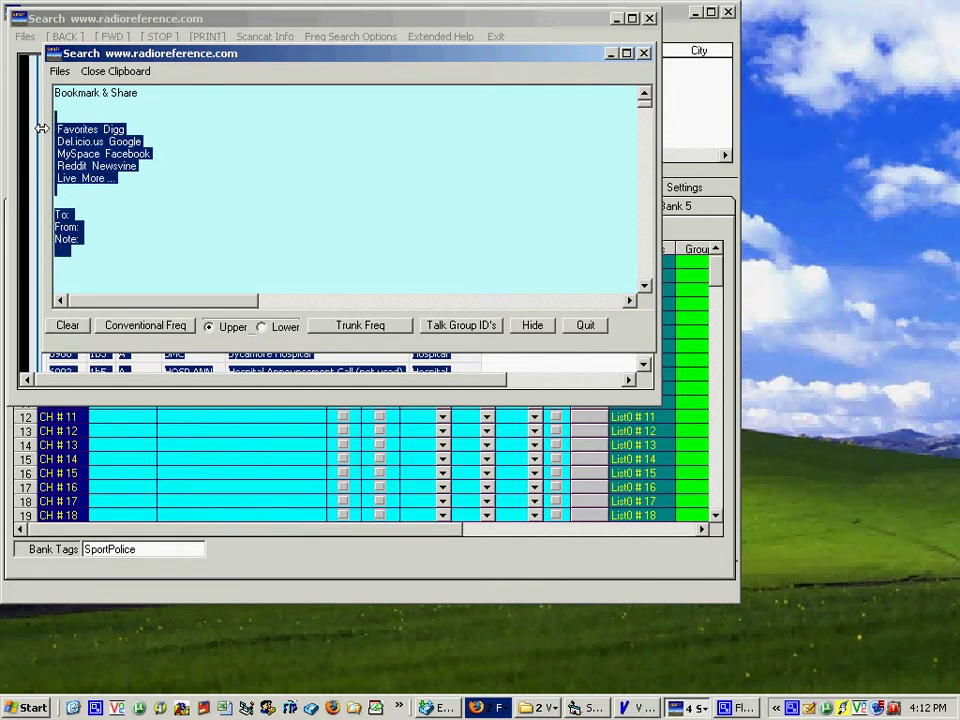
right_click(102, 170)
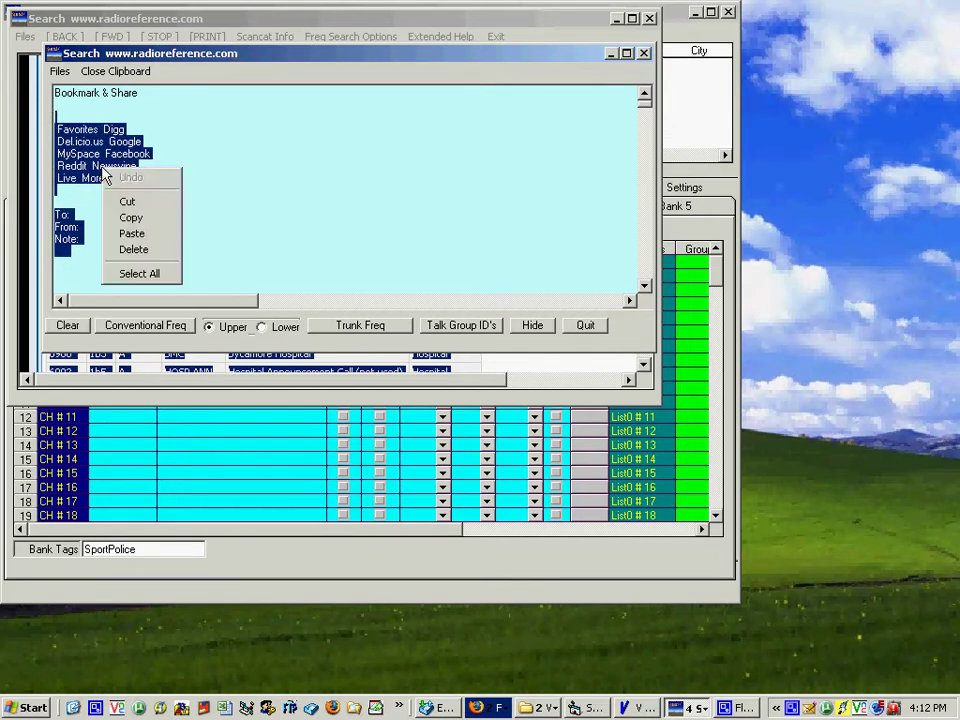
left_click(133, 250)
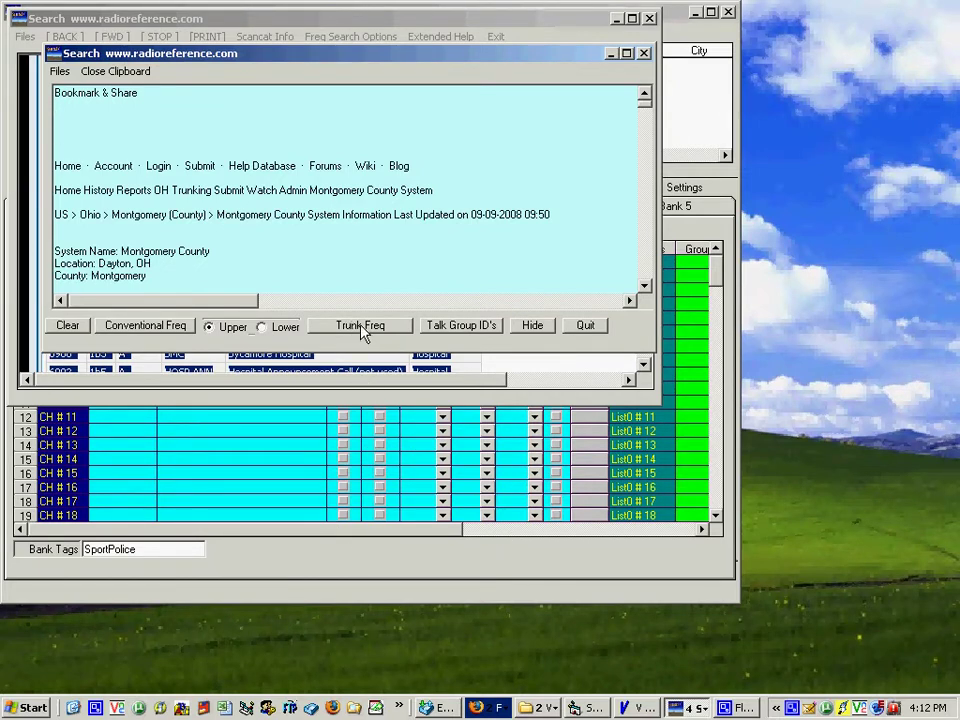
Import the trunk frequencies into the upper database with the description Montgomery County and show the main window.
left_click(361, 327)
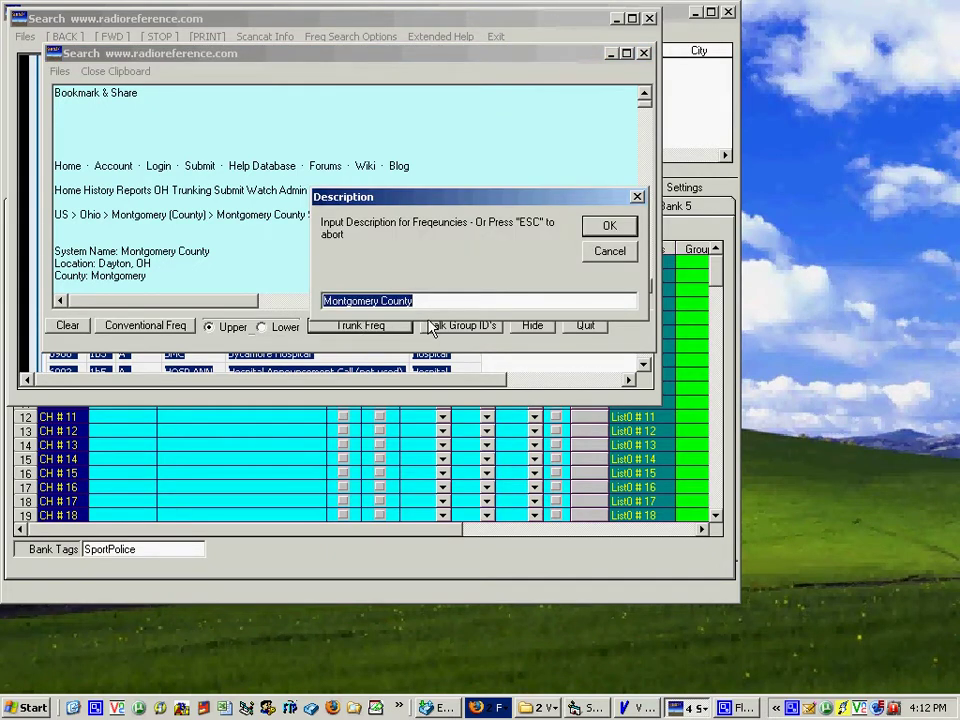
left_click(611, 230)
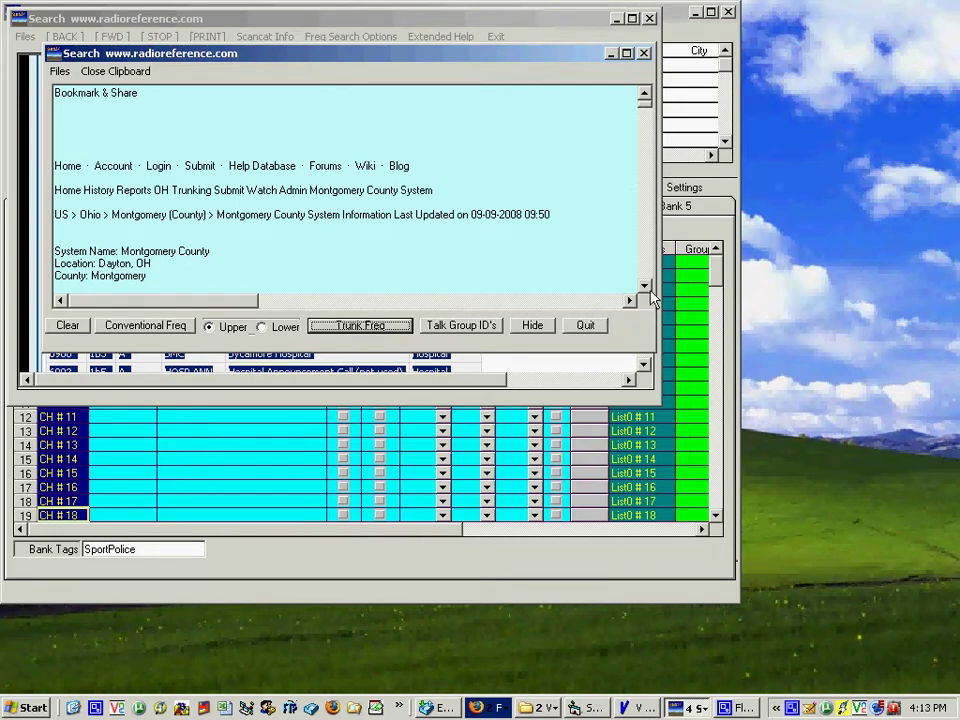
left_click(686, 38)
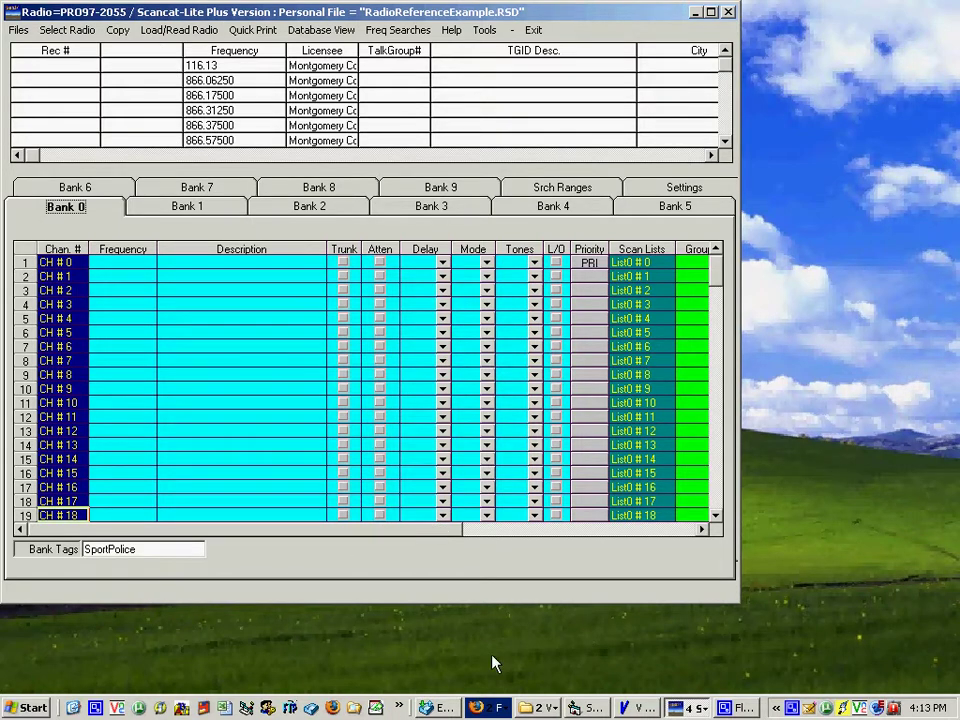
Capture the Radio Reference page again and import its talkgroup IDs into the upper database, viewing the records from the first row.
left_click(418, 32)
left_click(420, 48)
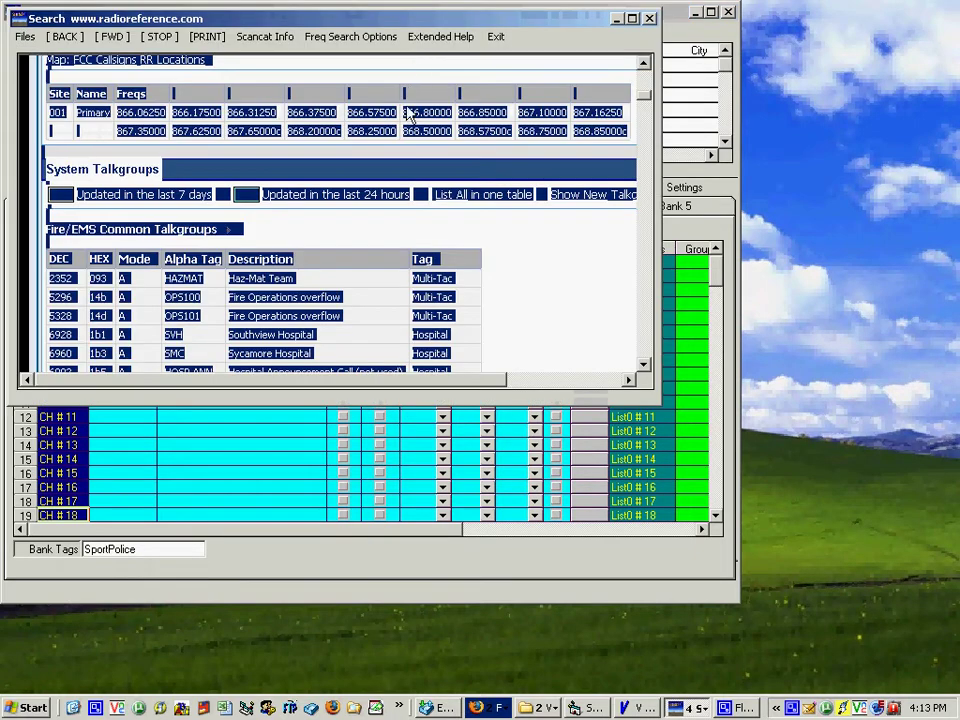
left_click(358, 38)
left_click(366, 60)
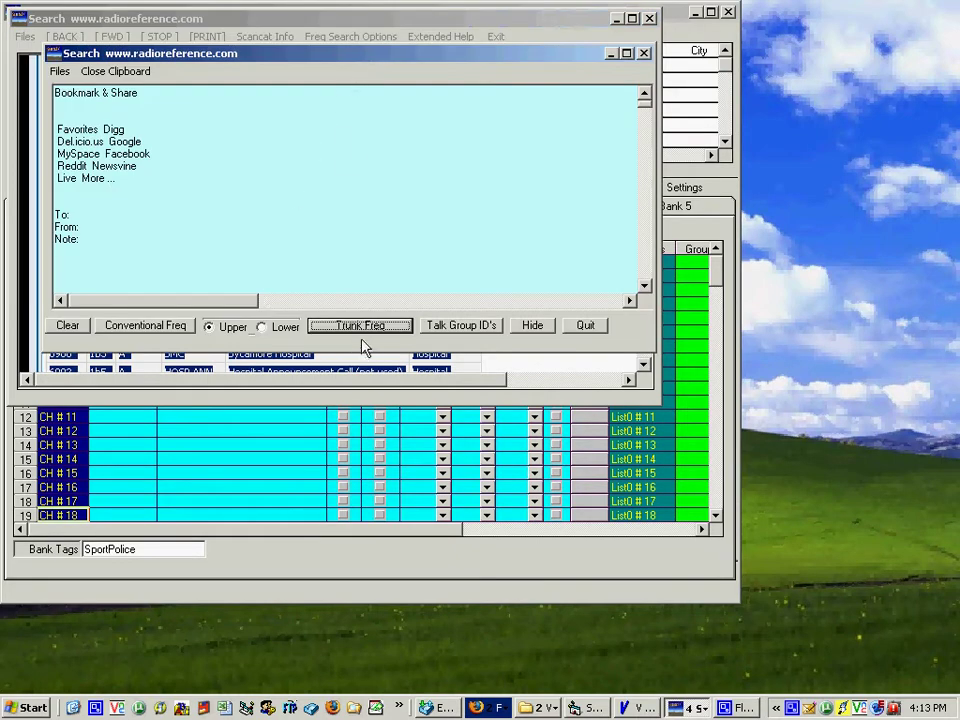
left_click(460, 326)
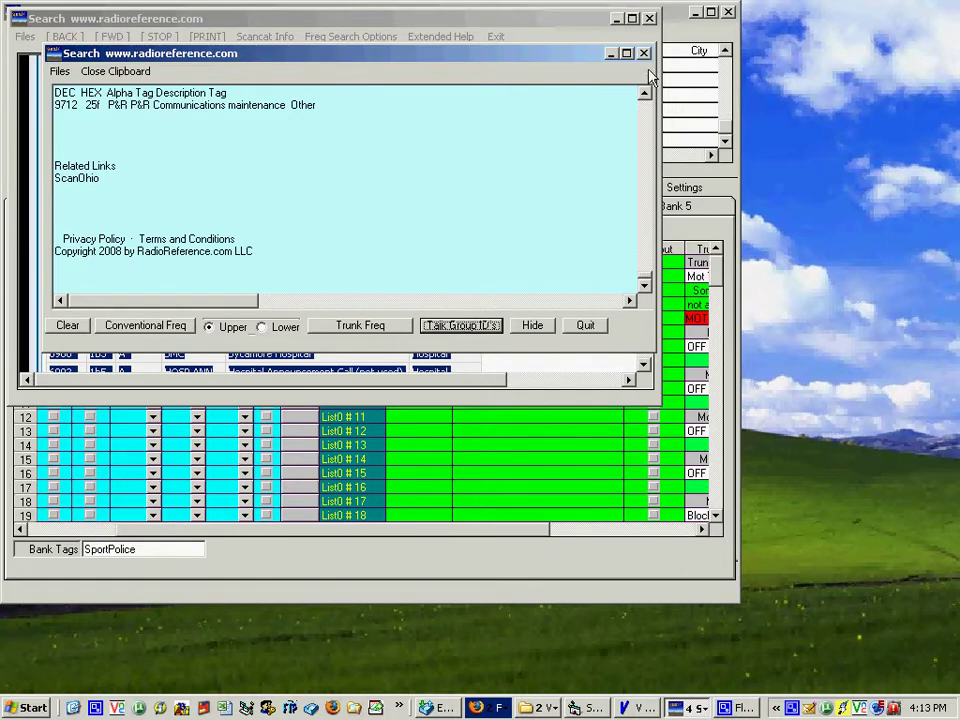
left_click(680, 40)
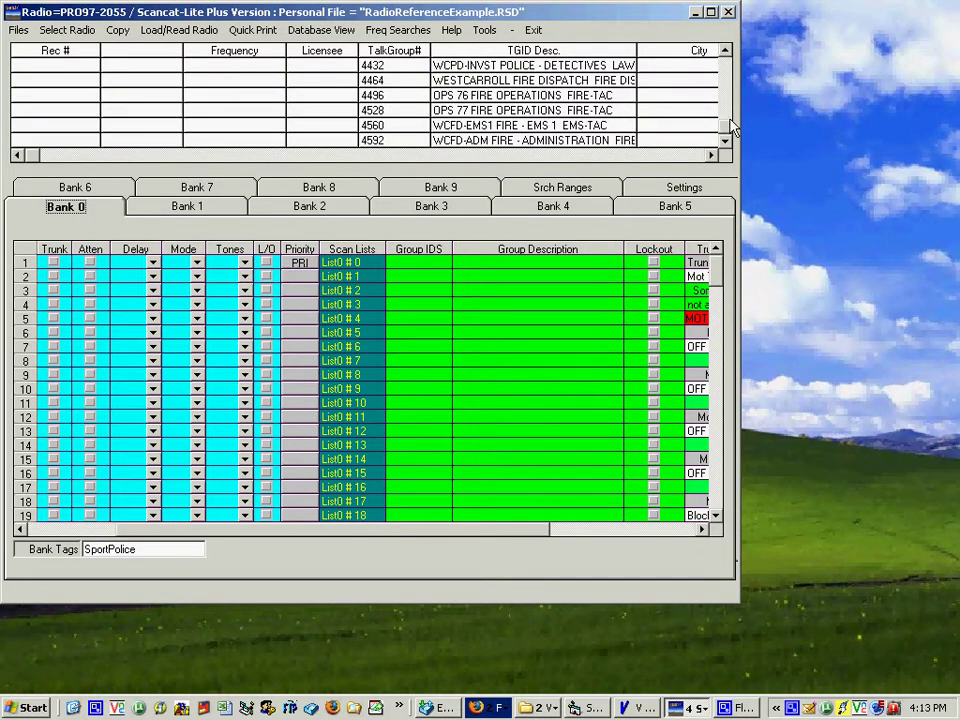
left_click_drag(726, 128, 709, 62)
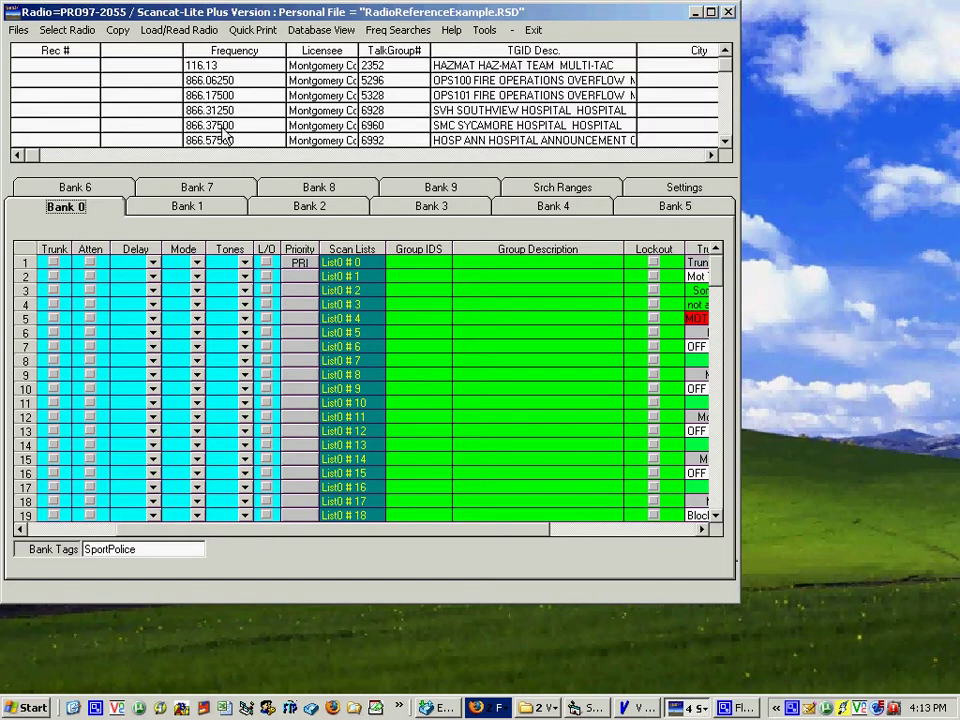
Select all records in the upper database source file.
left_click(212, 67)
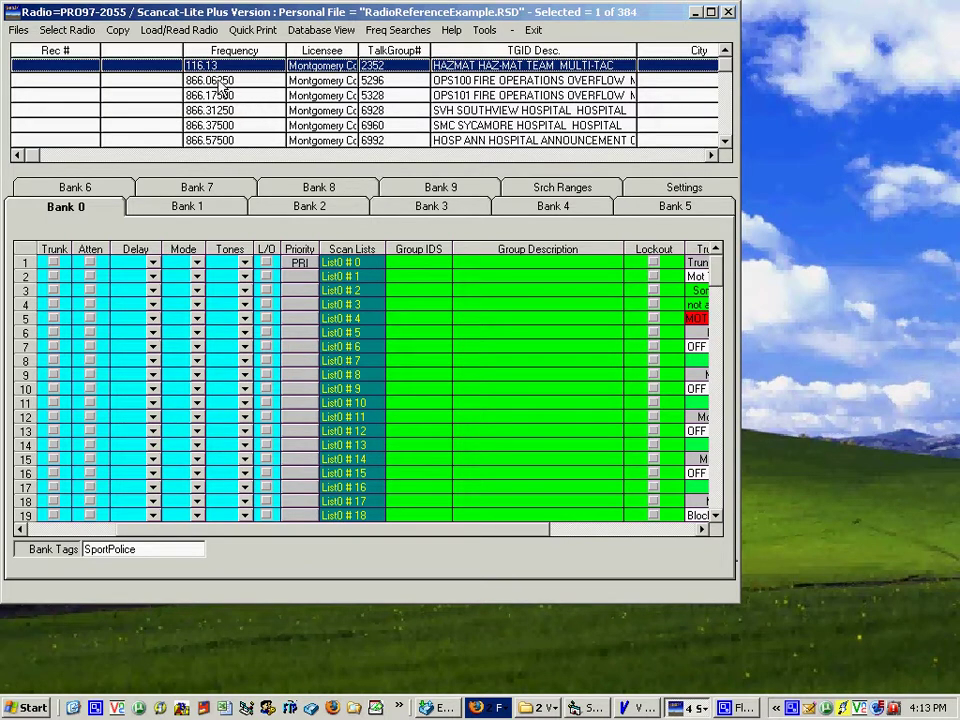
left_click(120, 31)
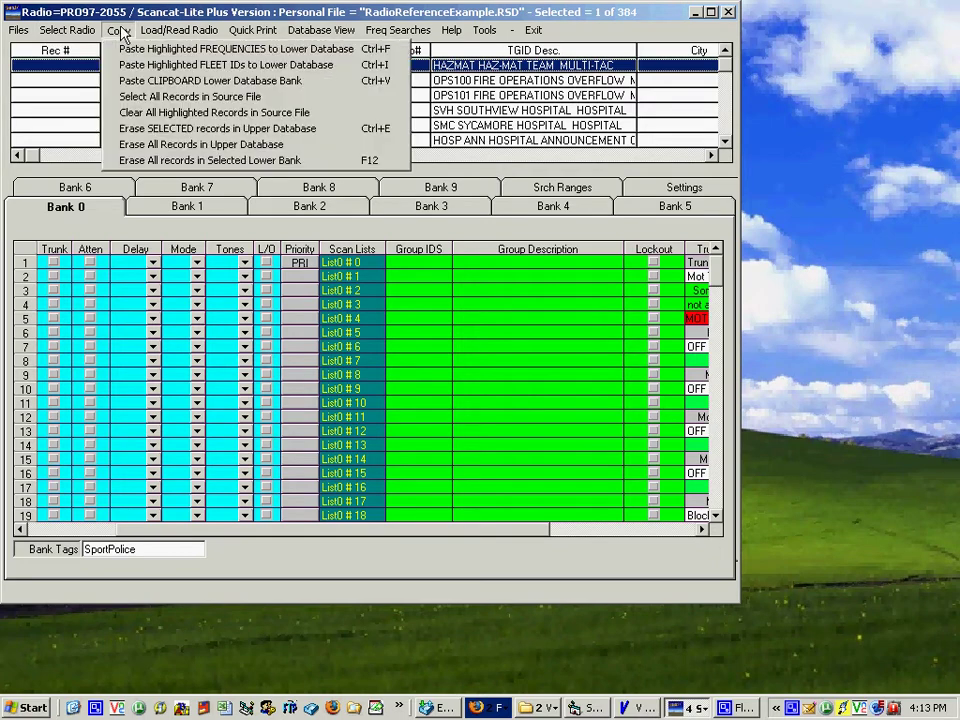
left_click(157, 97)
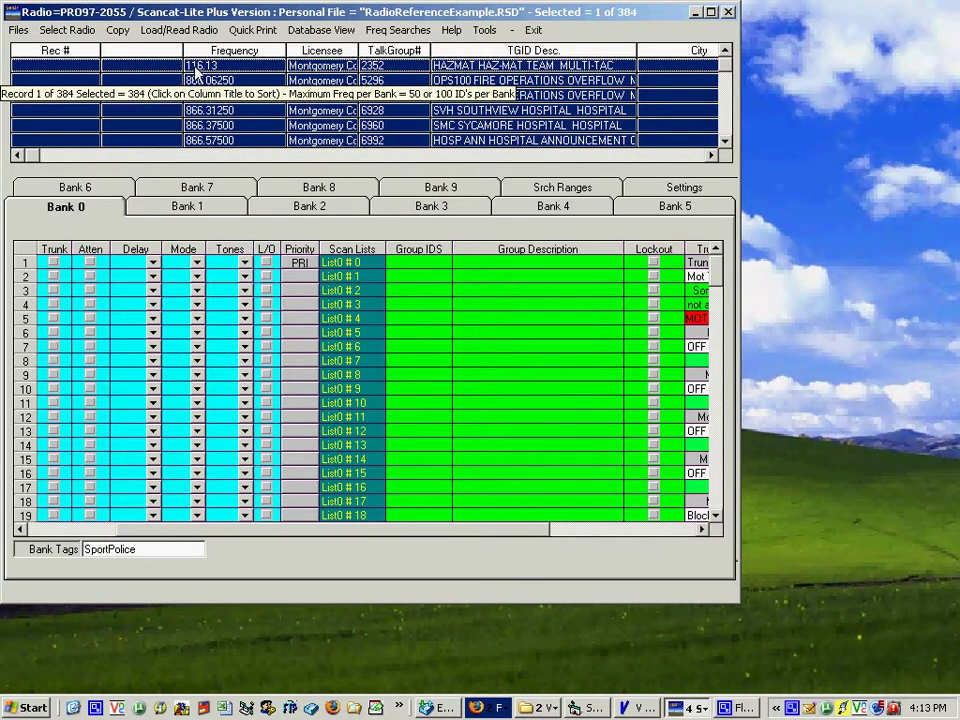
Remove the first record, with frequency 116.13, from the selection in the upper database.
left_click(197, 68, "ctrl")
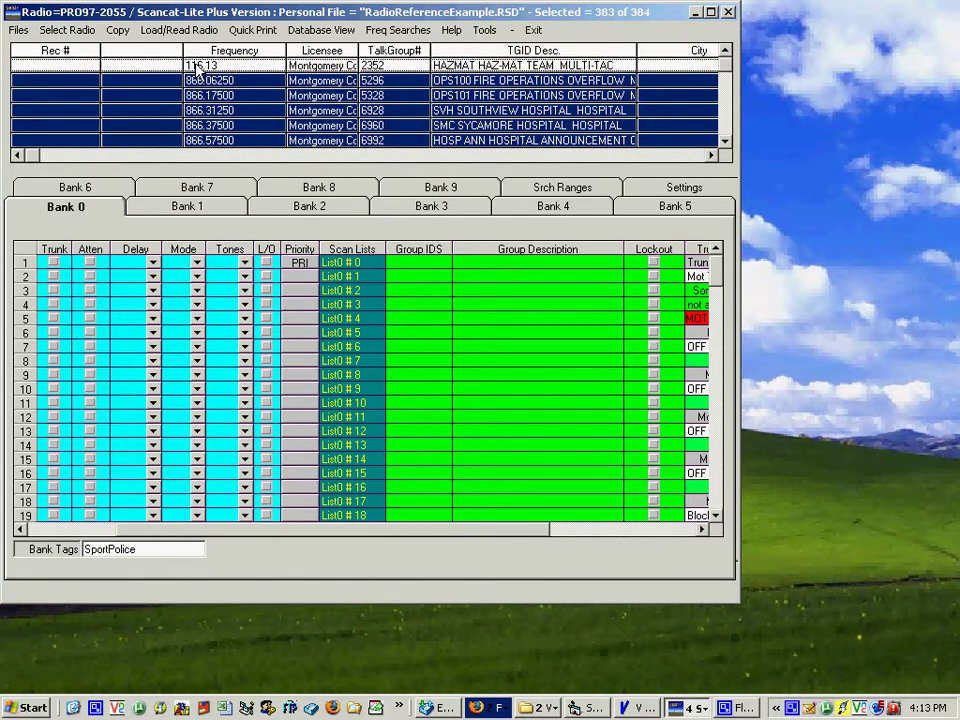
left_click(726, 72)
mouse_move(726, 72)
left_mouse_down()
mouse_move(724, 100)
mouse_move(724, 60)
left_mouse_up()
Paste the highlighted frequencies into Bank 0 of the lower database, starting at the frequency cell of CH # 0.
left_click(118, 31)
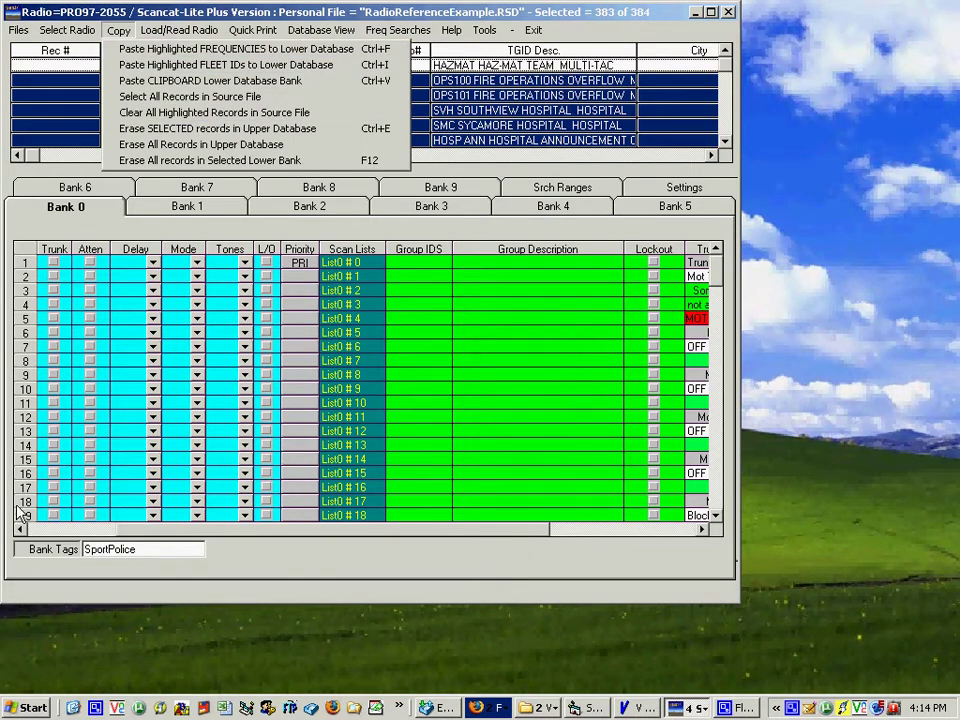
left_click(118, 400)
left_click(52, 418)
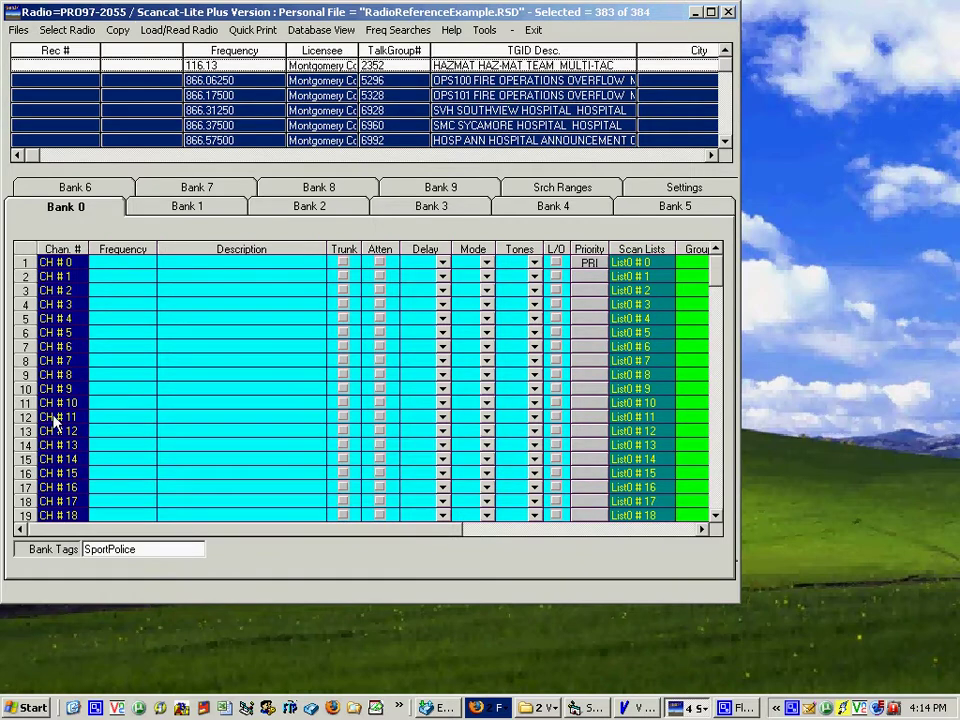
left_click(108, 266)
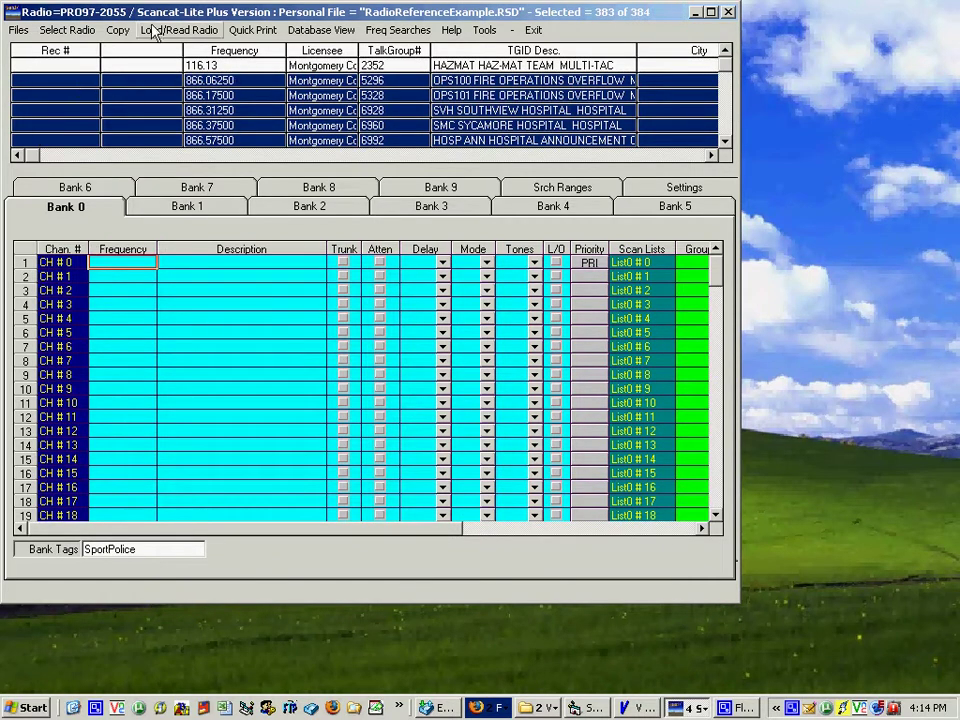
left_click(116, 30)
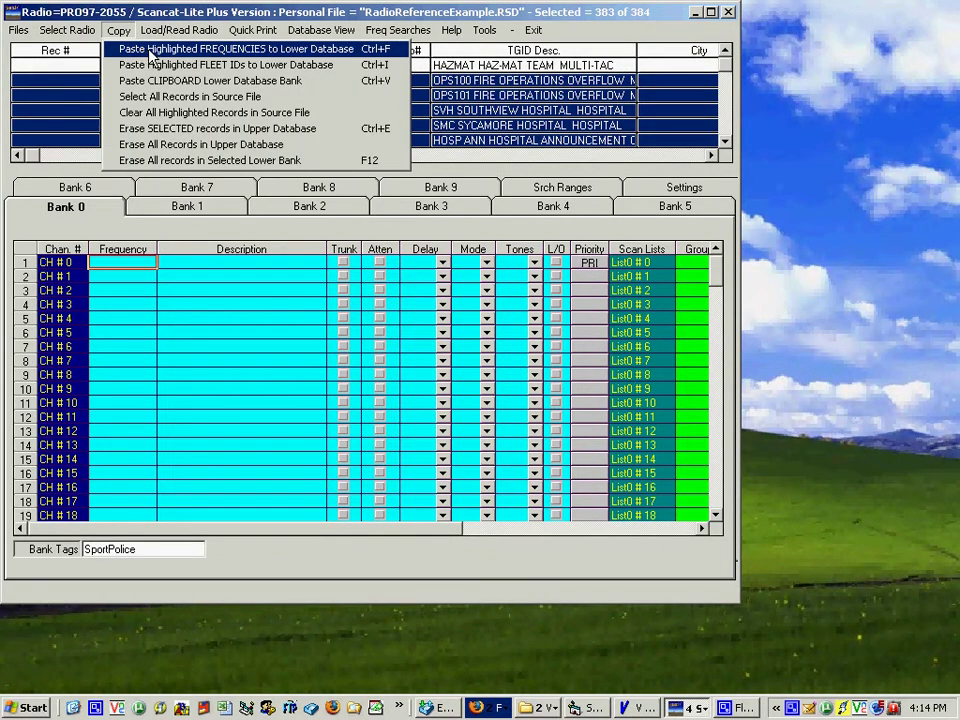
left_click(150, 55)
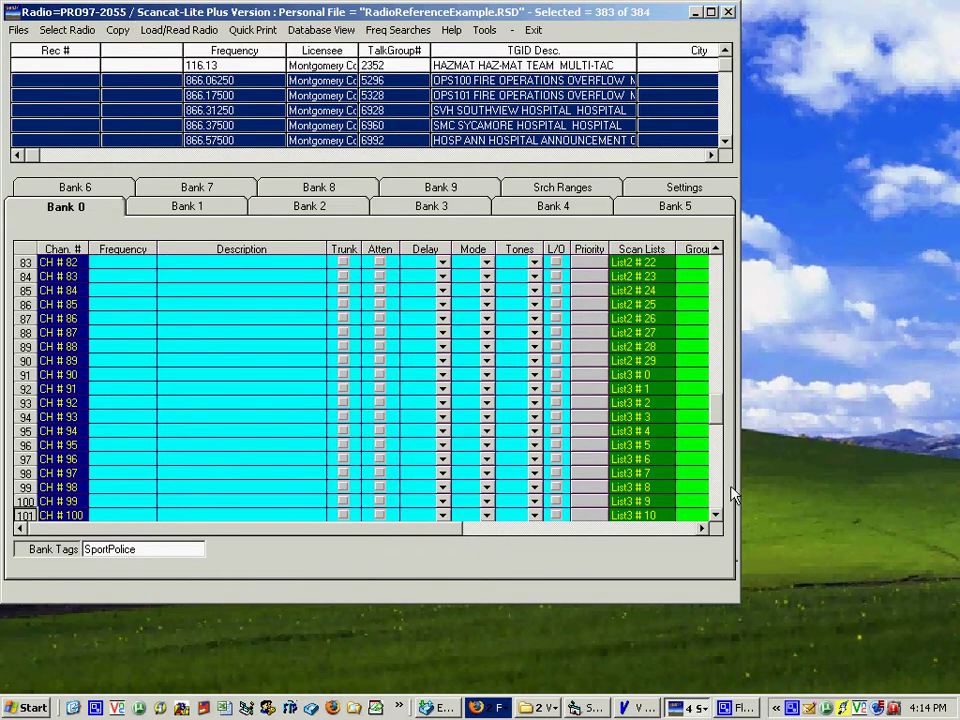
Paste the highlighted fleet IDs into Bank 0's Group IDS column, starting at List0 # 0.
left_click_drag(717, 273, 717, 251)
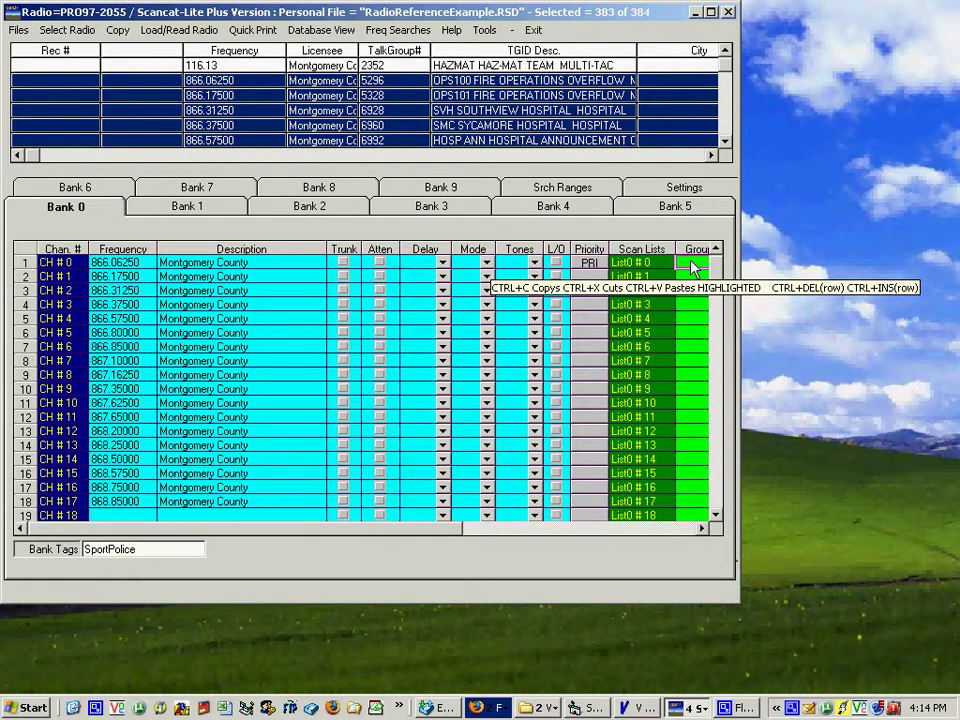
left_click(118, 30)
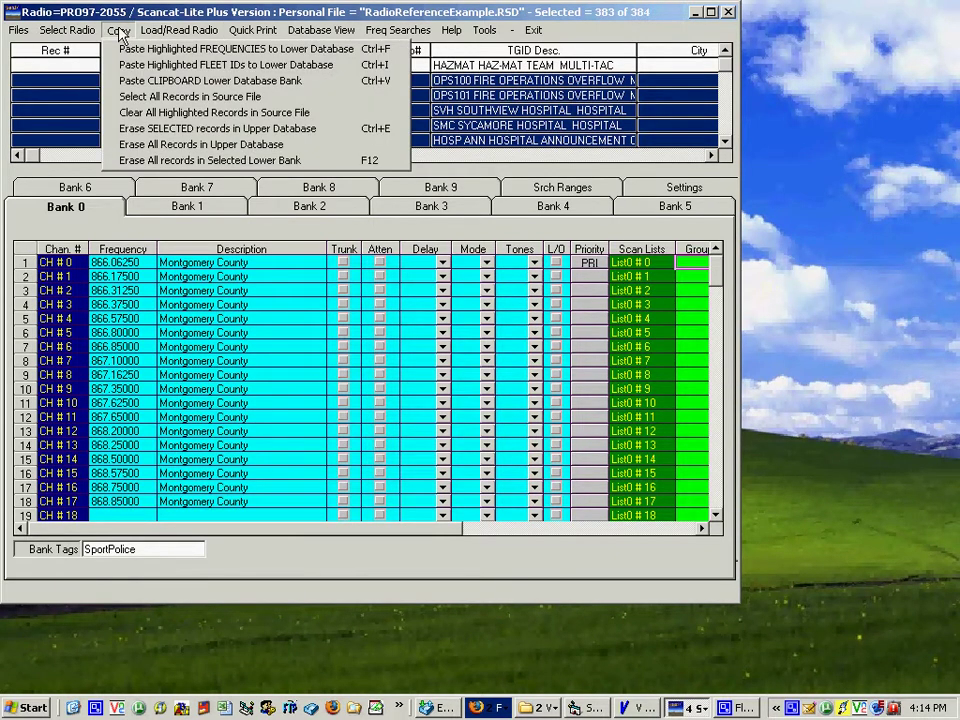
left_click(184, 66)
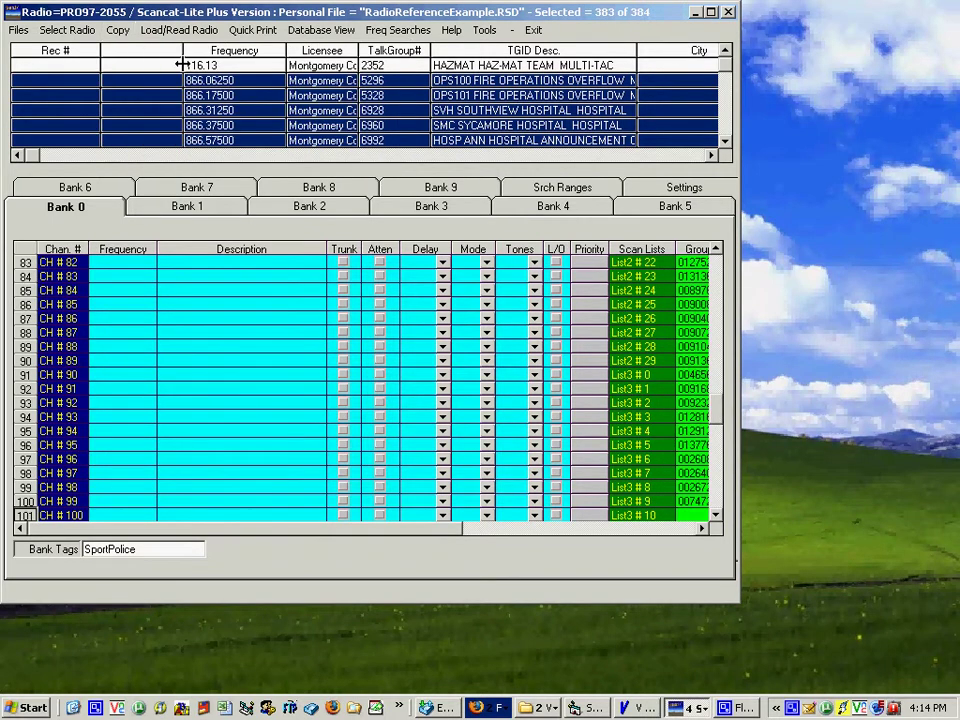
Check the group IDs pasted in Bank 0 and set its Trunk System Type to Mot Type II 800.
left_click(718, 296)
left_click(720, 311)
left_click(720, 330)
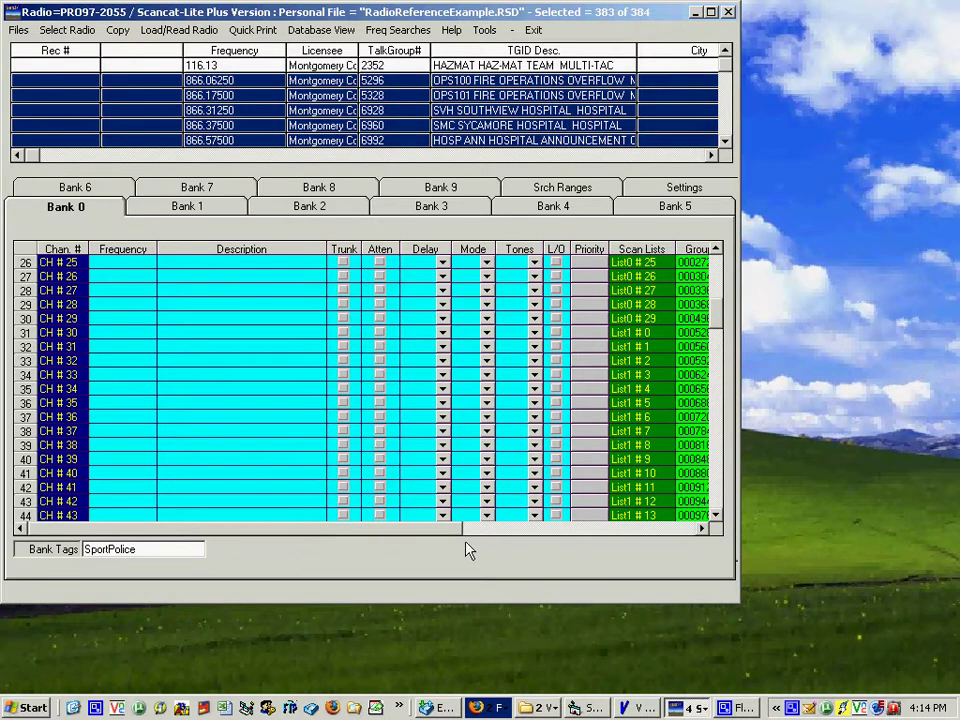
left_click(633, 530)
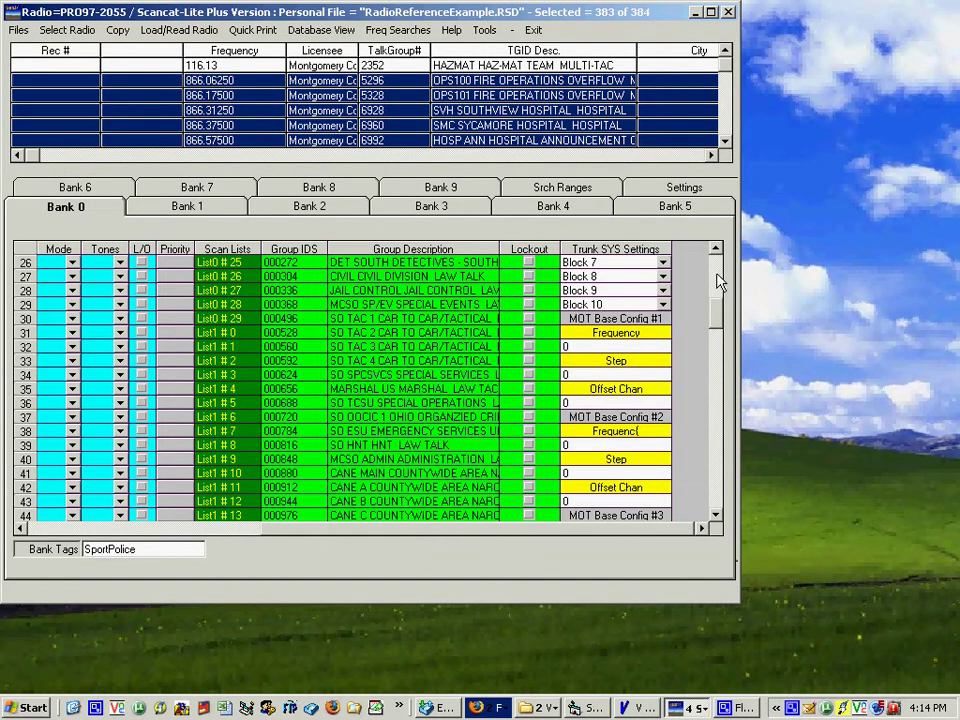
left_click_drag(716, 306, 716, 252)
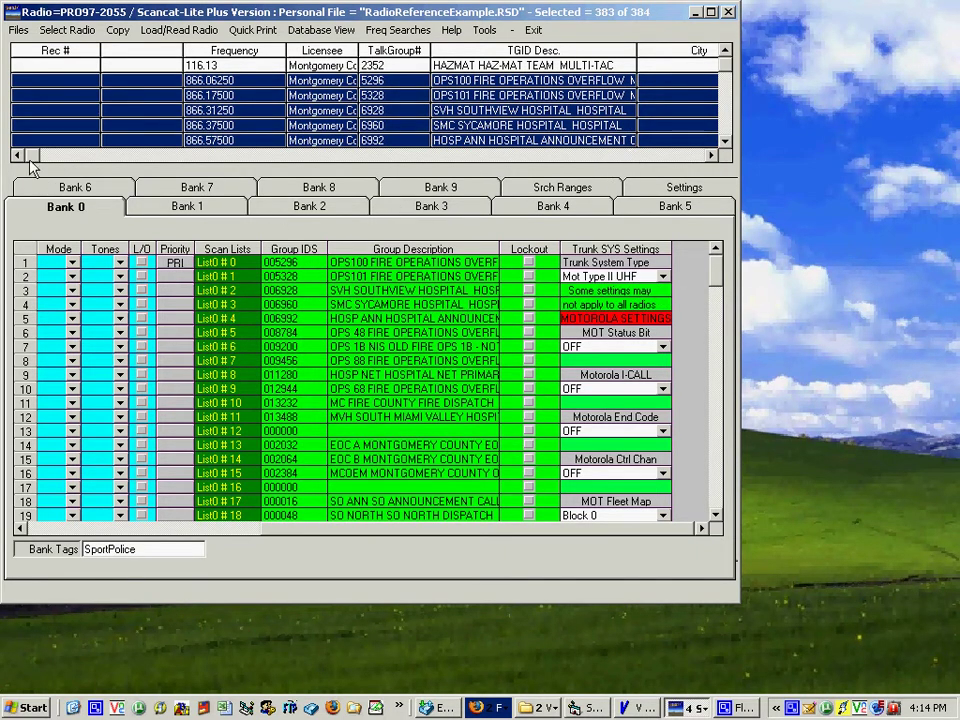
left_click_drag(30, 157, 3, 160)
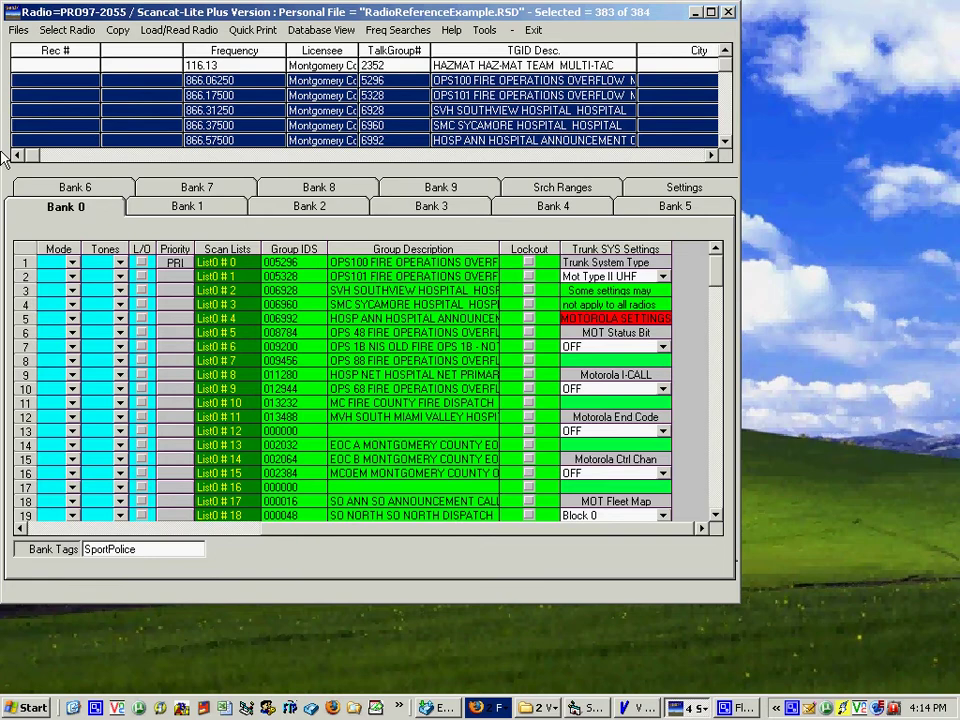
left_click(662, 277)
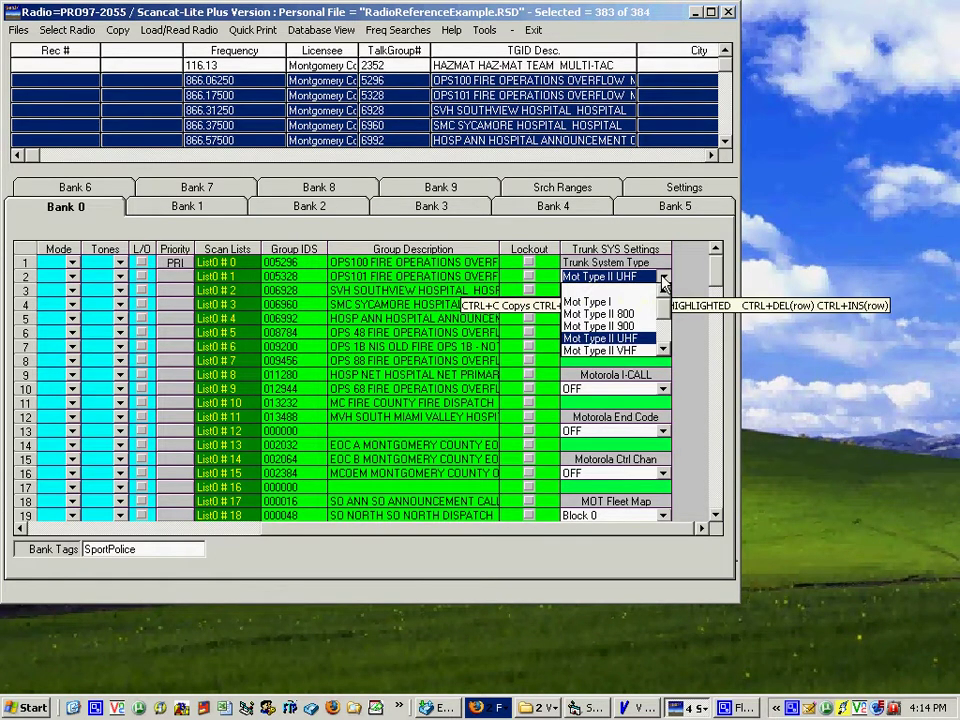
left_click(598, 314)
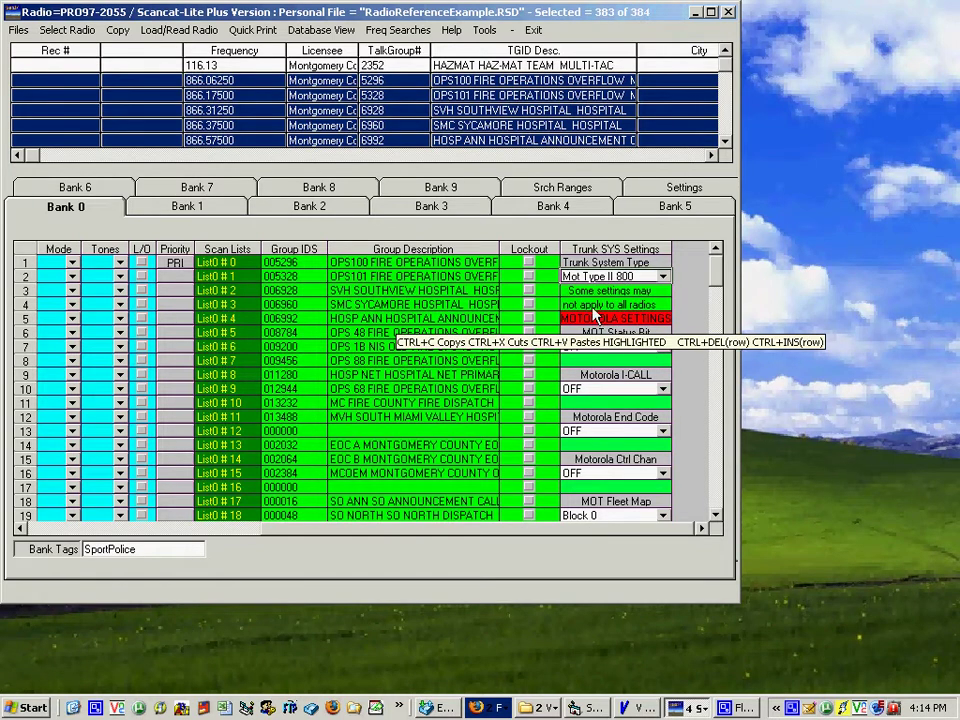
Switch to Bank 1 and show the On Line Frequency Search.
left_click(199, 207)
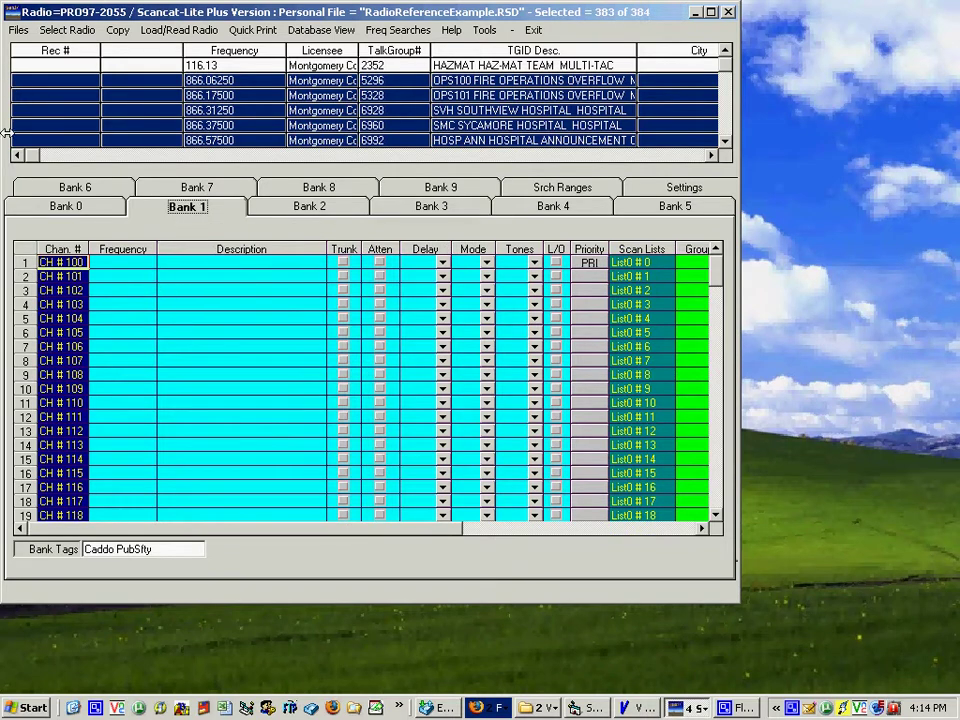
left_click(399, 30)
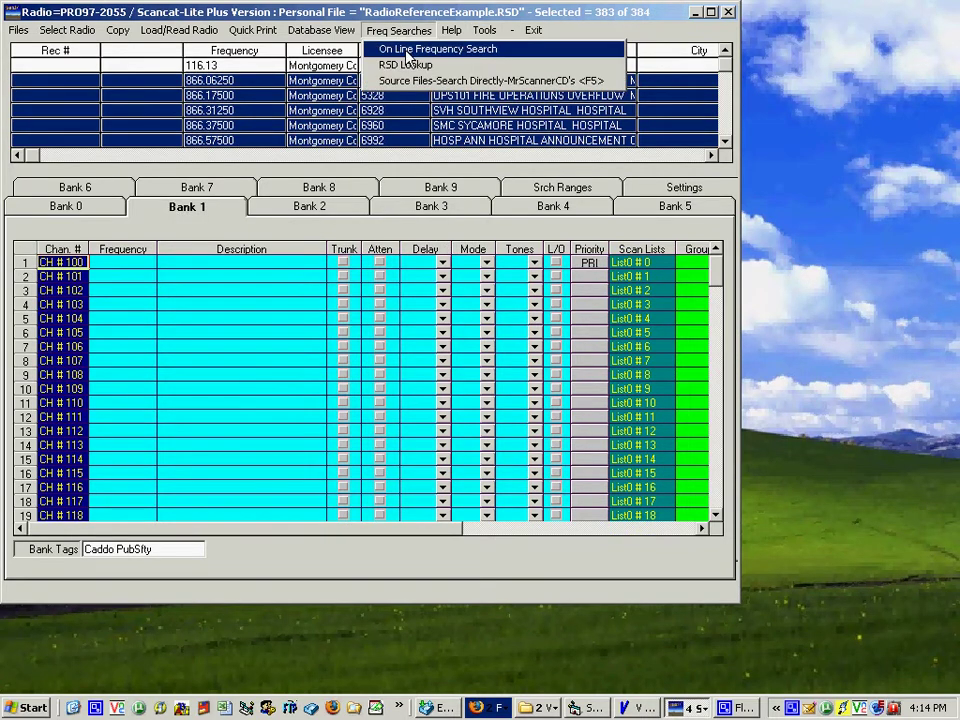
left_click(308, 48)
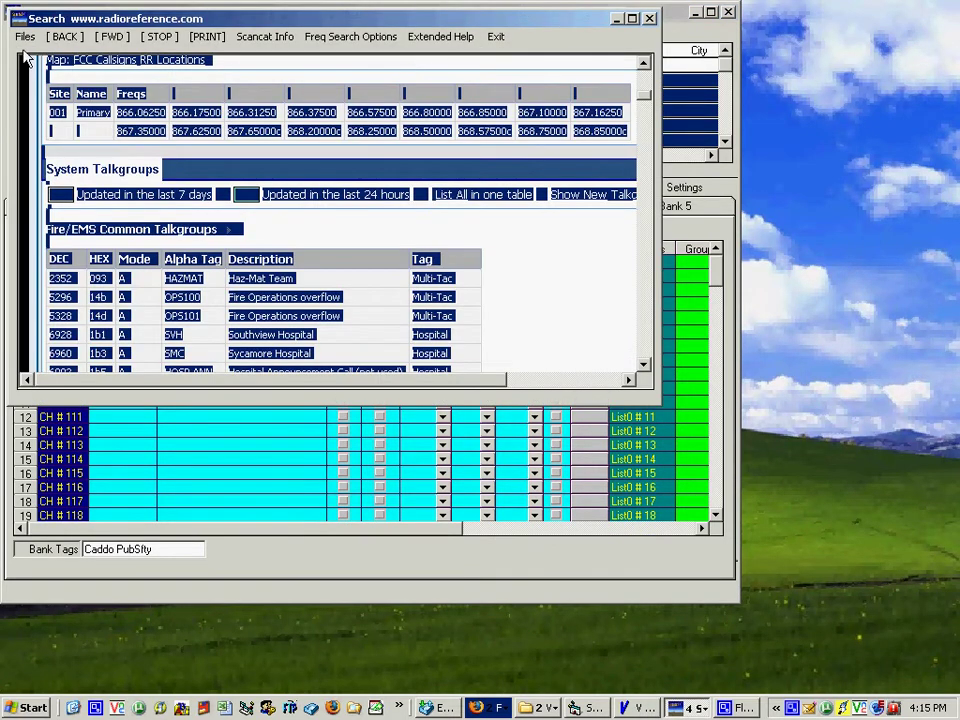
Return to the Montgomery County page, open the City of Dayton radio system and look through its talkgroups.
left_click(66, 37)
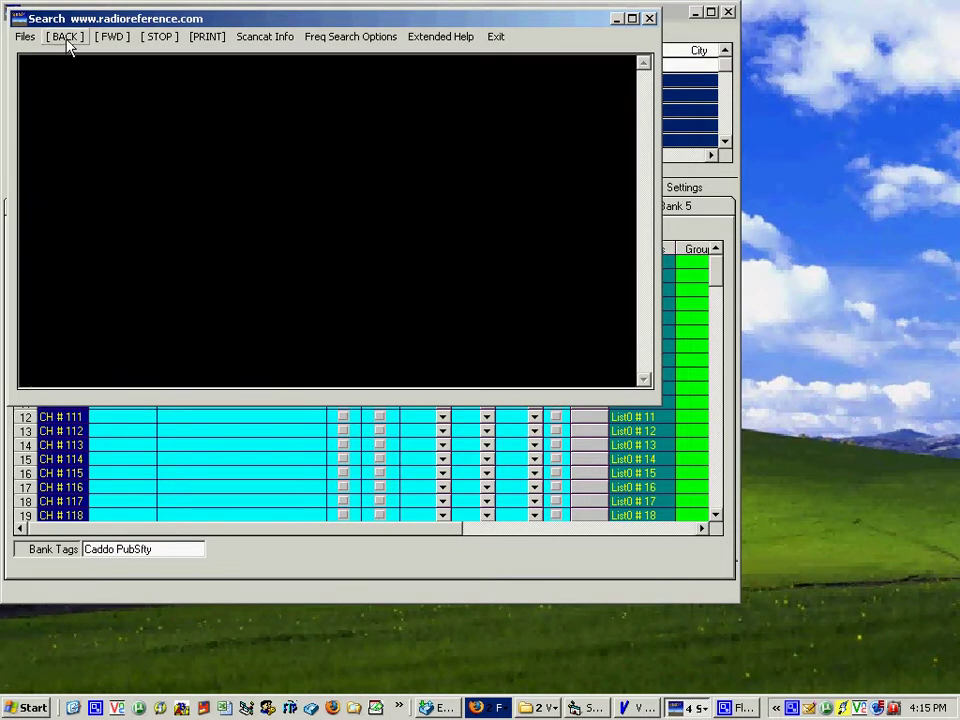
scroll(185, 310, "down", 3)
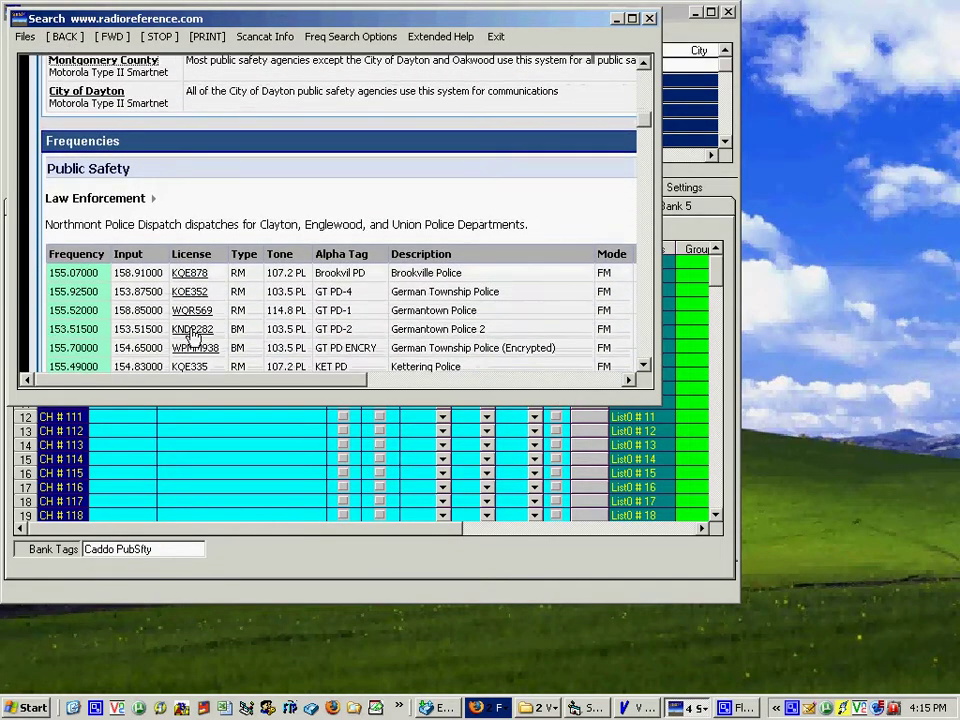
scroll(165, 280, "up", 3)
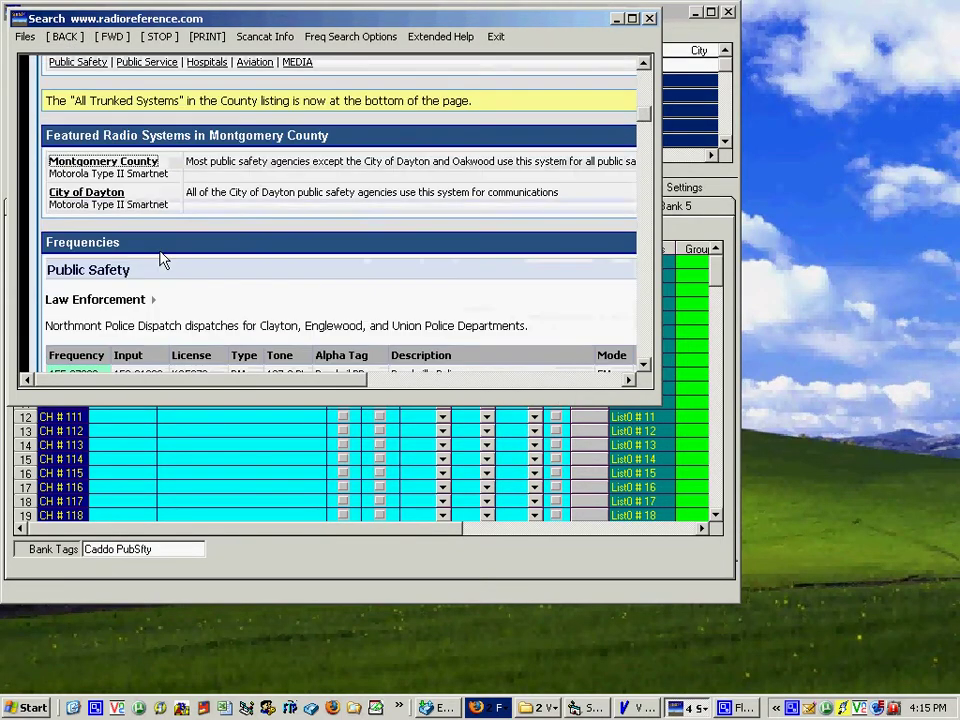
left_click(87, 195)
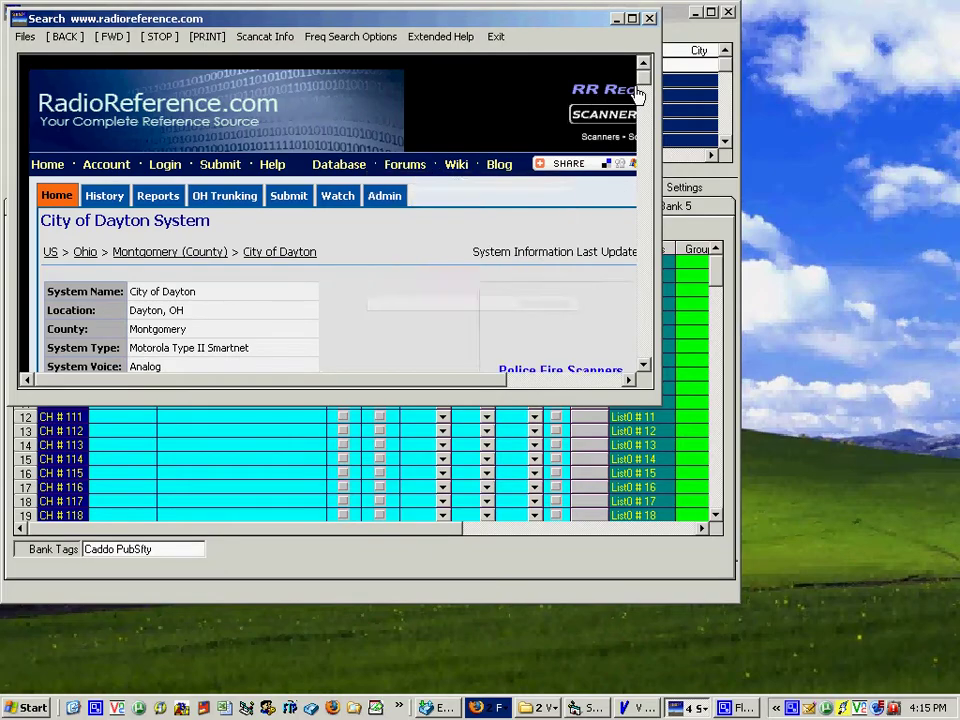
left_click_drag(644, 84, 645, 162)
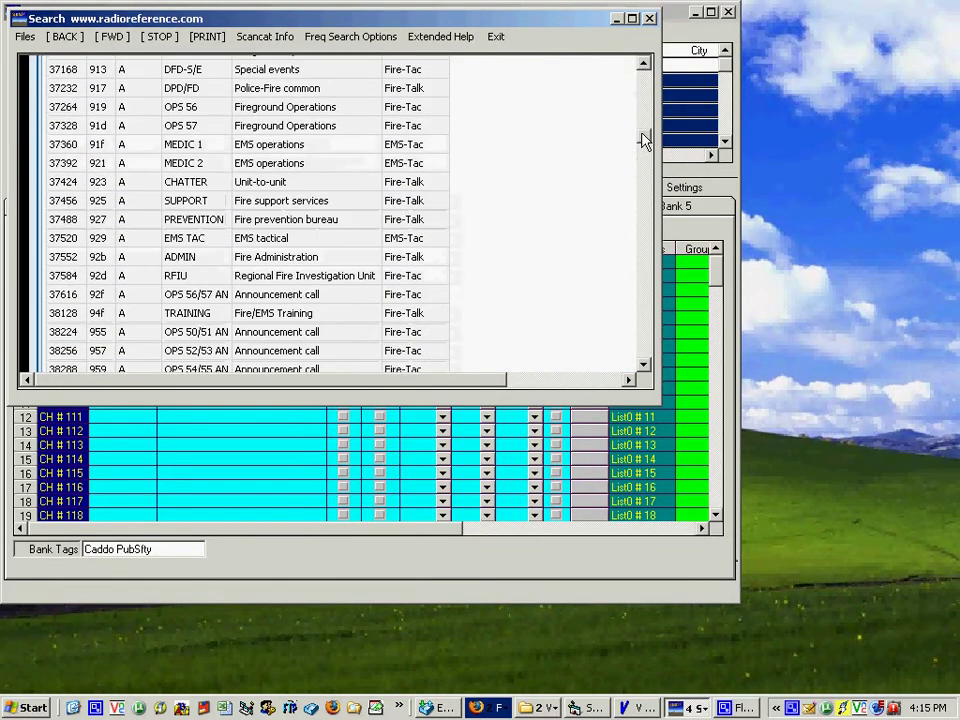
Capture the City of Dayton page's frequencies and TGIDs as text and delete the block from Bookmark & Share through the Note line.
left_click(334, 38)
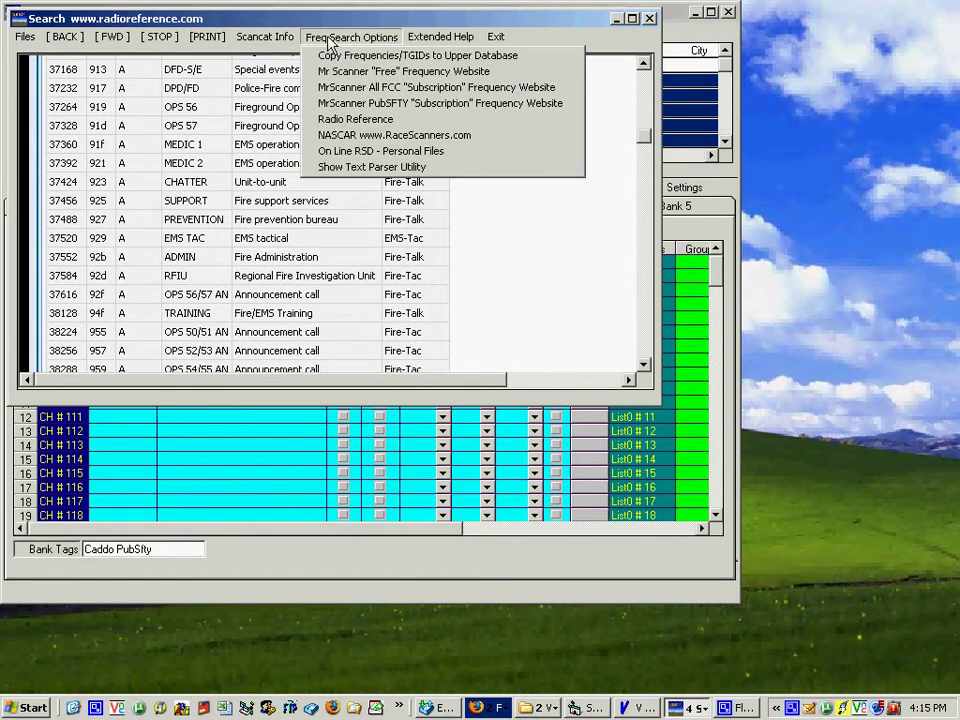
left_click(347, 56)
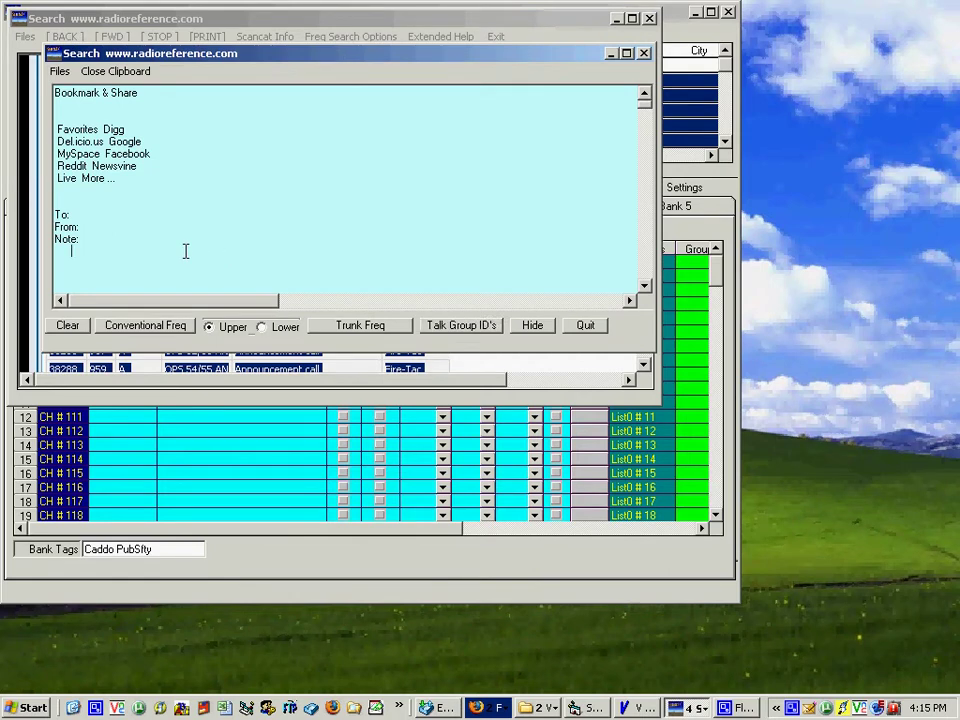
left_click_drag(176, 249, 56, 92)
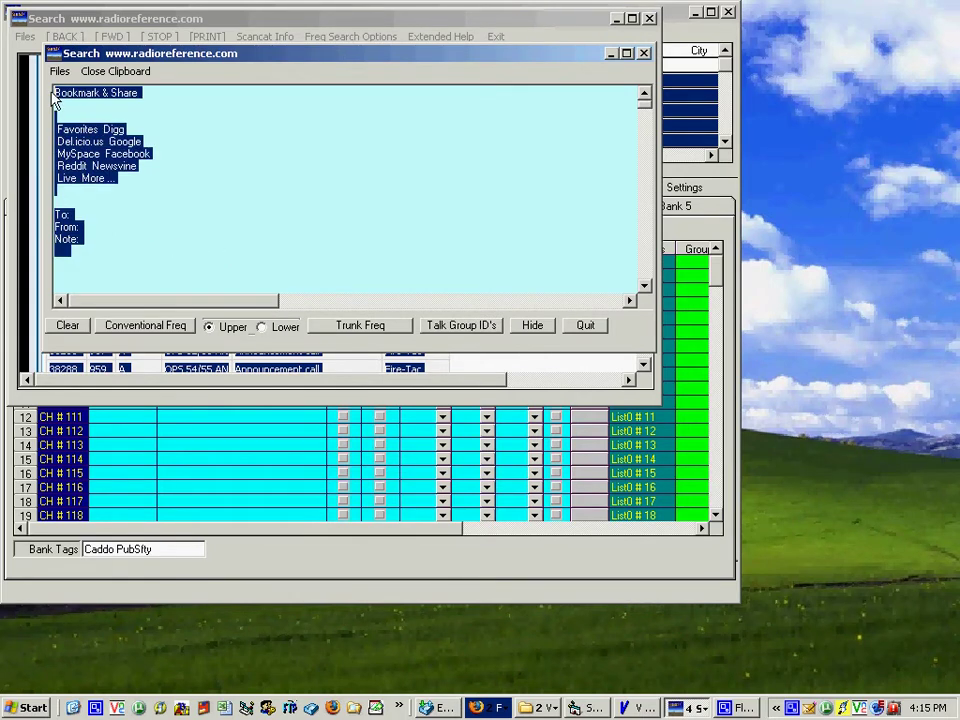
key("Delete")
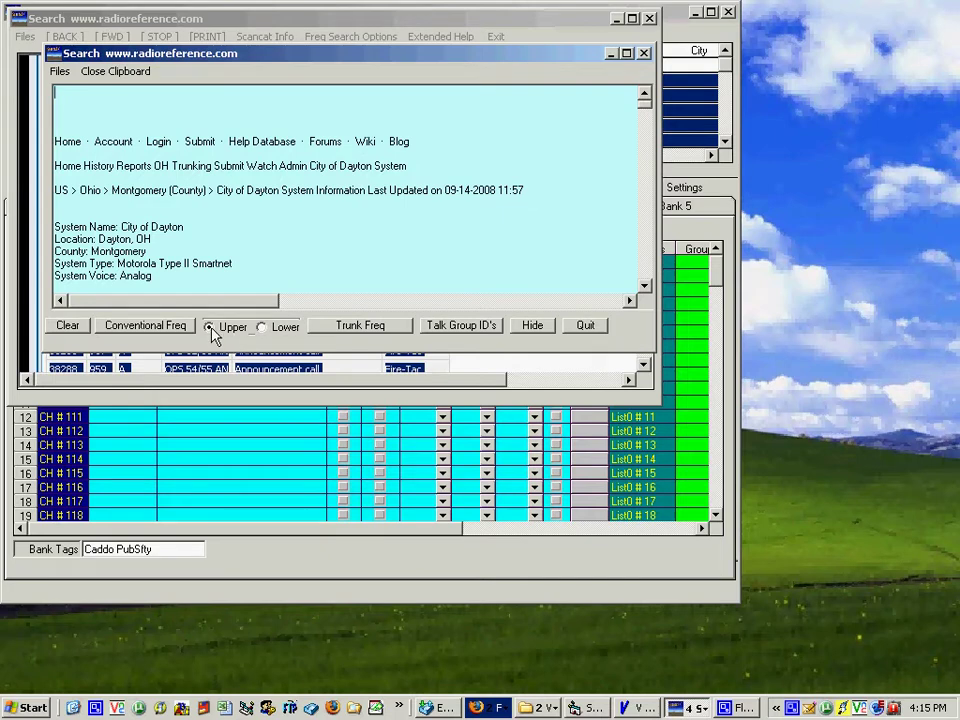
Import the trunk frequencies with the description City of Dayton and the talkgroup IDs into the upper database, and show the main window.
left_click(370, 330)
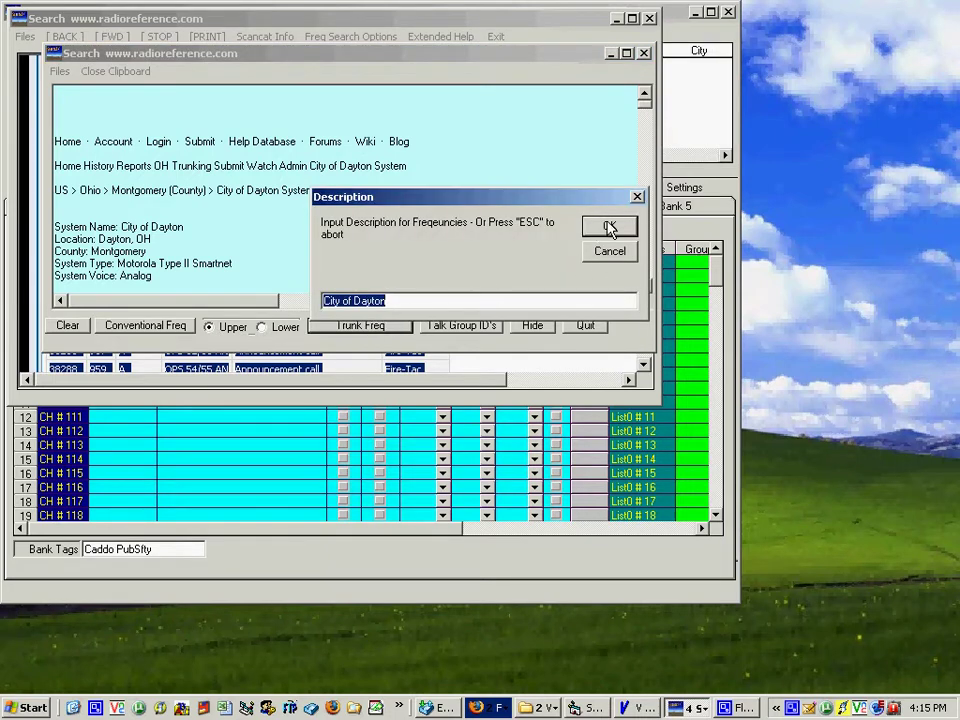
left_click(609, 226)
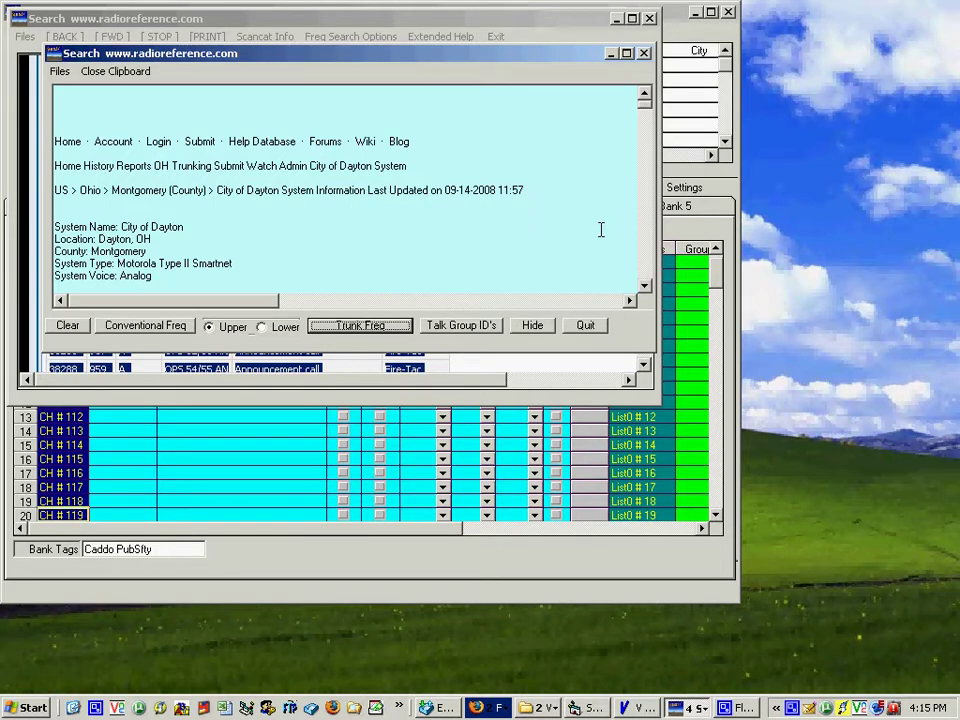
left_click(440, 328)
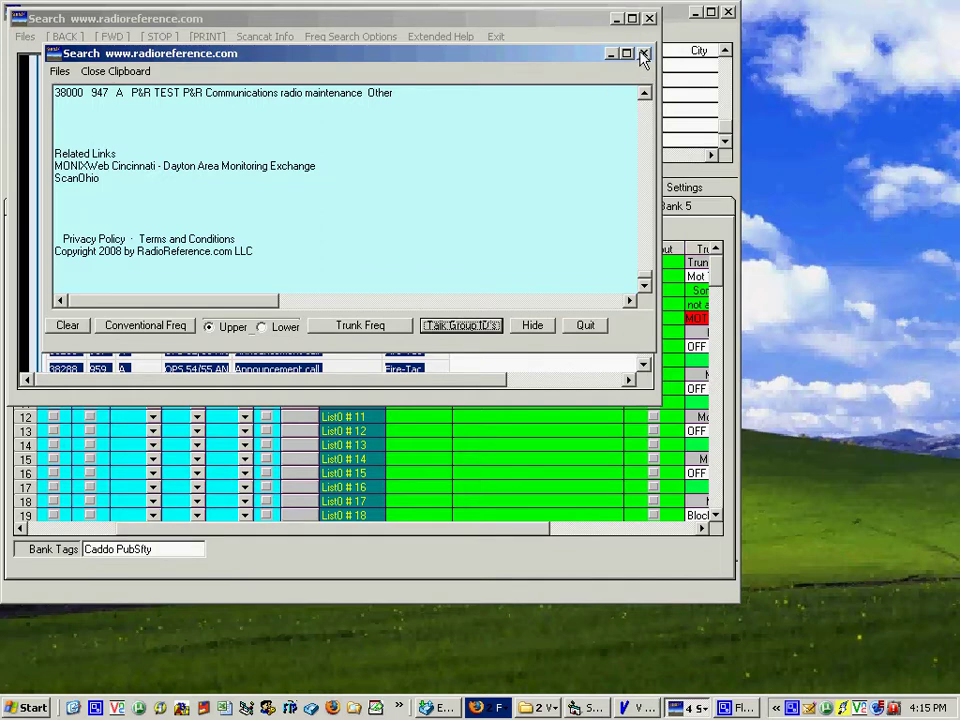
left_click(672, 13)
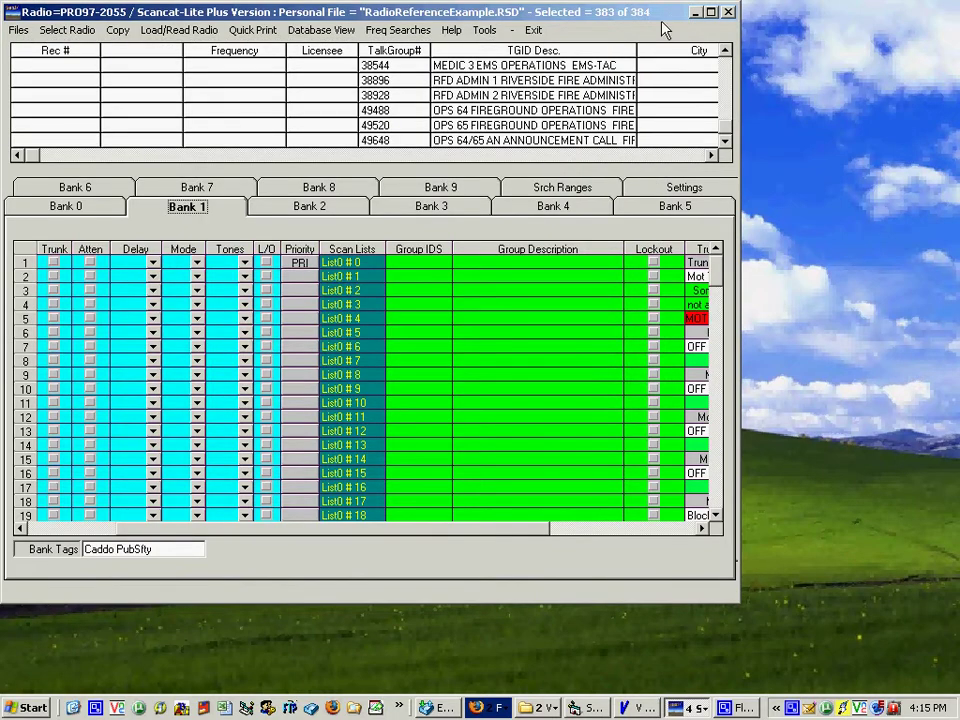
Select all City of Dayton records in the upper database and paste their frequencies into Bank 1.
left_click(724, 70)
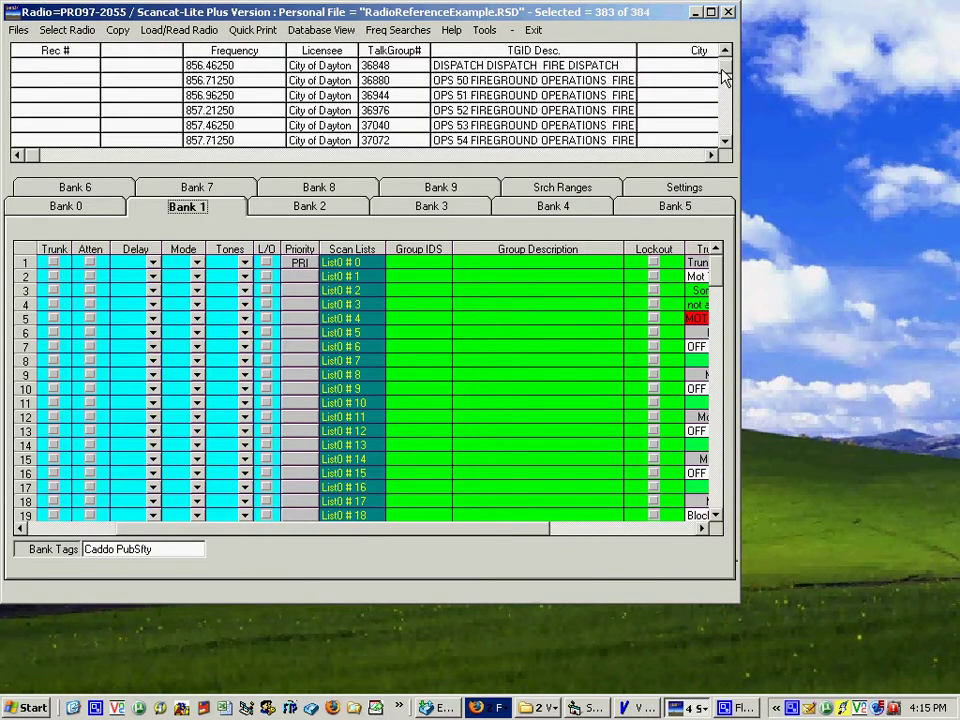
left_click_drag(724, 70, 724, 112)
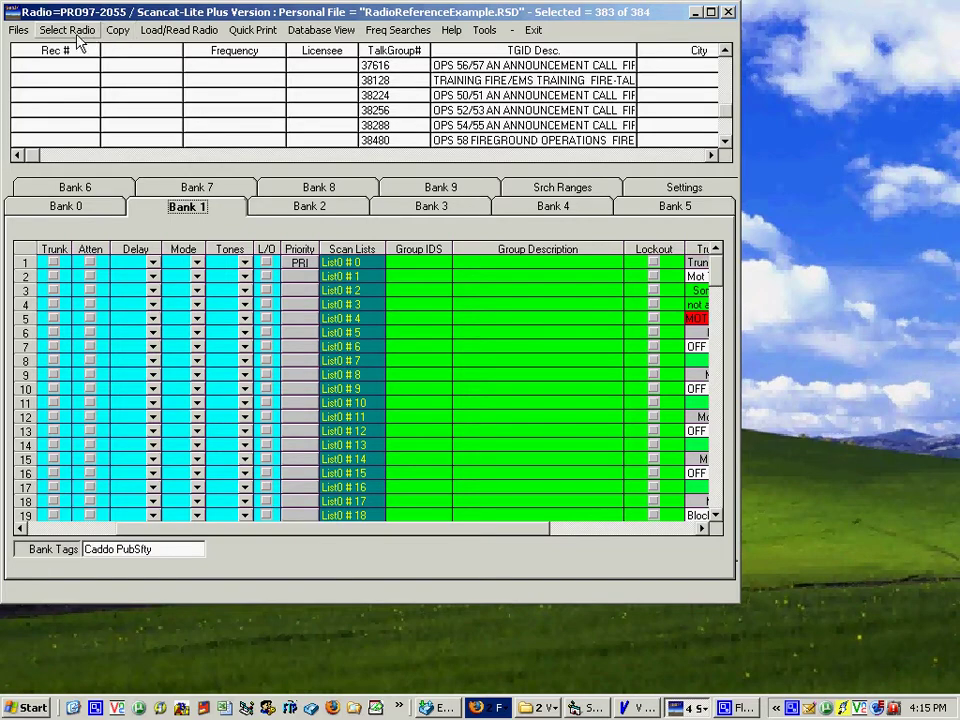
left_click(112, 32)
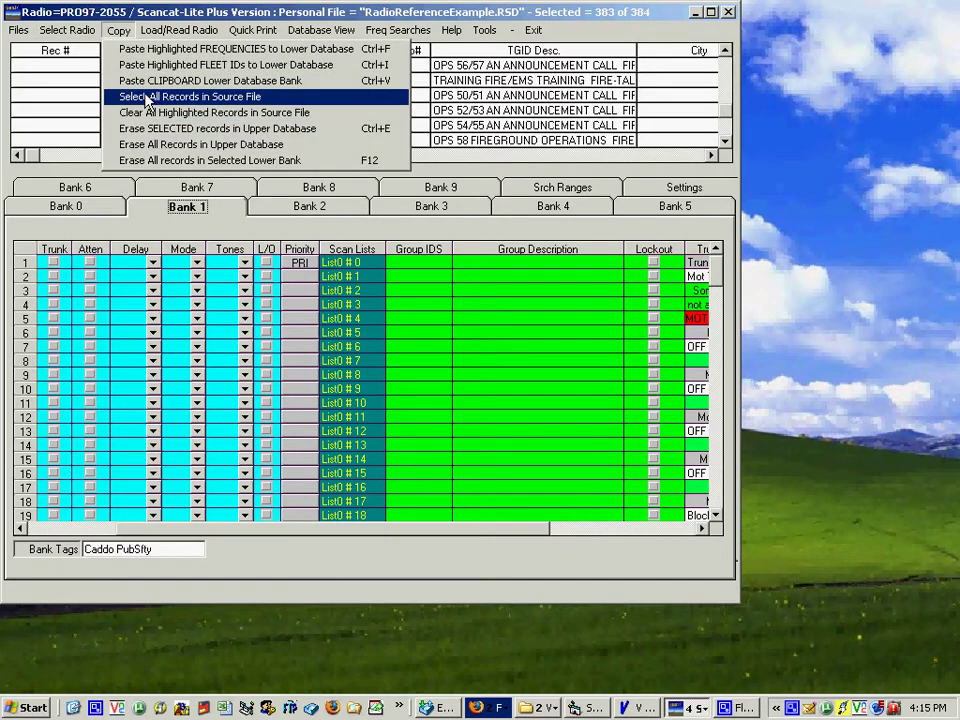
left_click(140, 96)
left_click(117, 30)
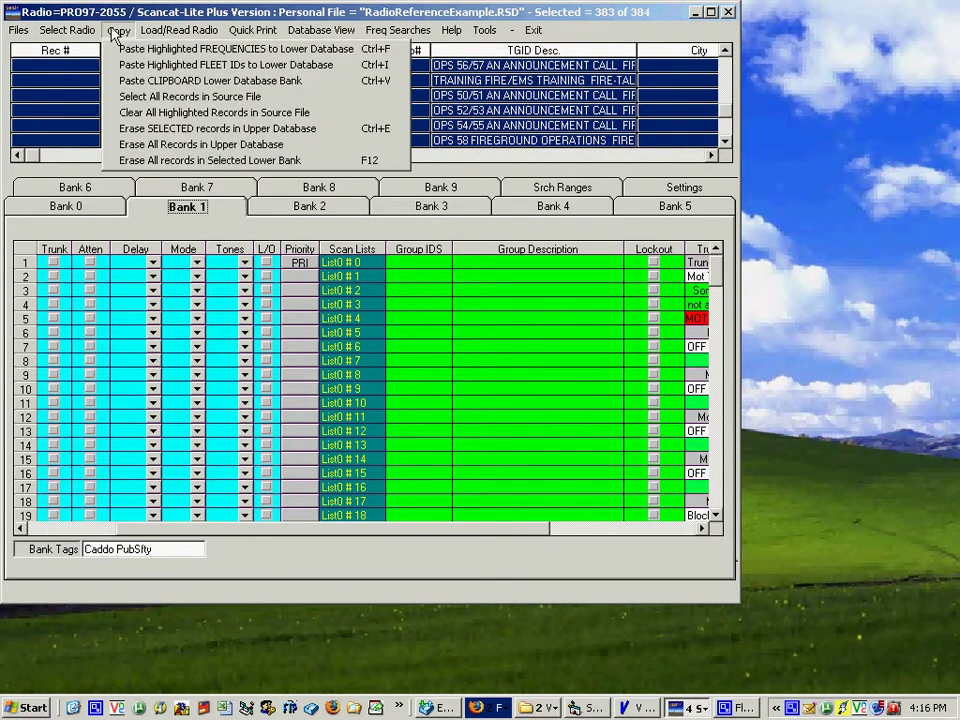
left_click(145, 52)
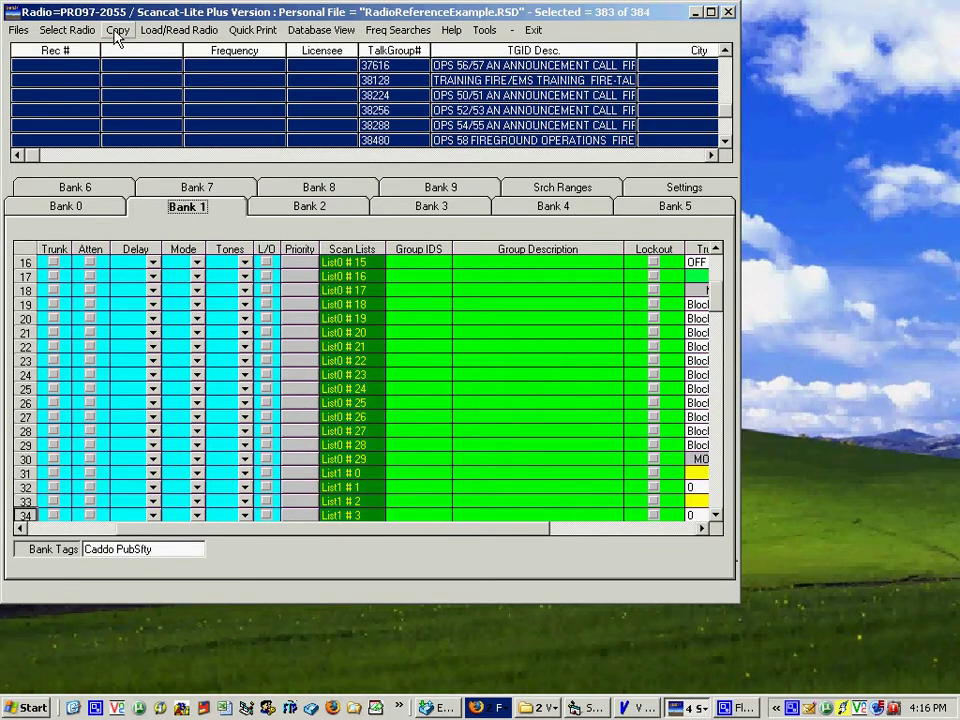
Paste the highlighted fleet IDs into Bank 1, starting at the first Group IDS row.
left_click(118, 31)
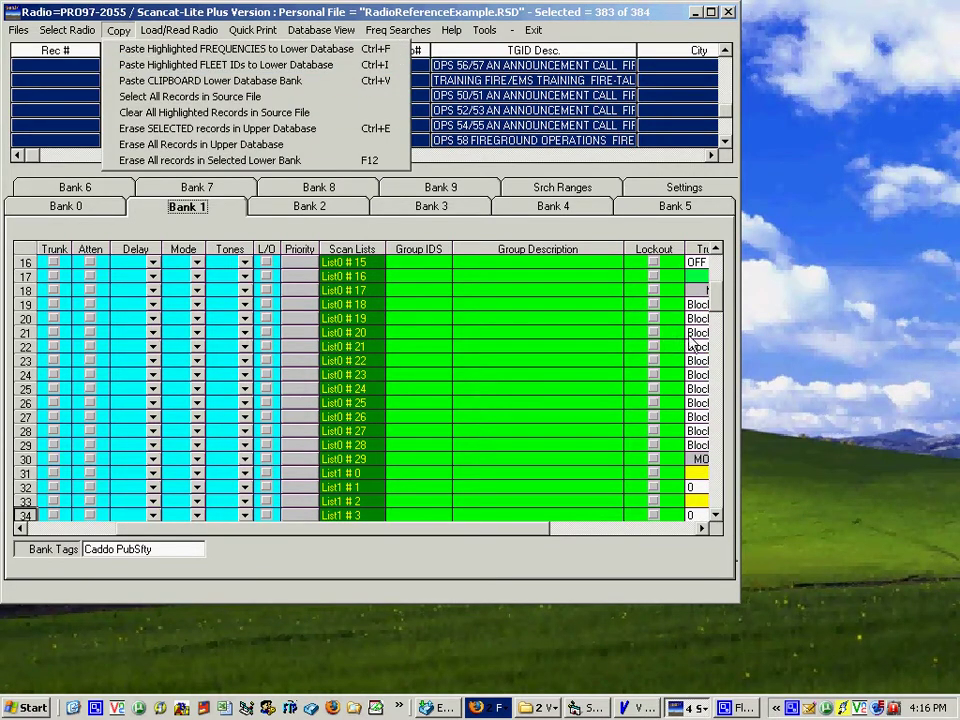
left_click(714, 288)
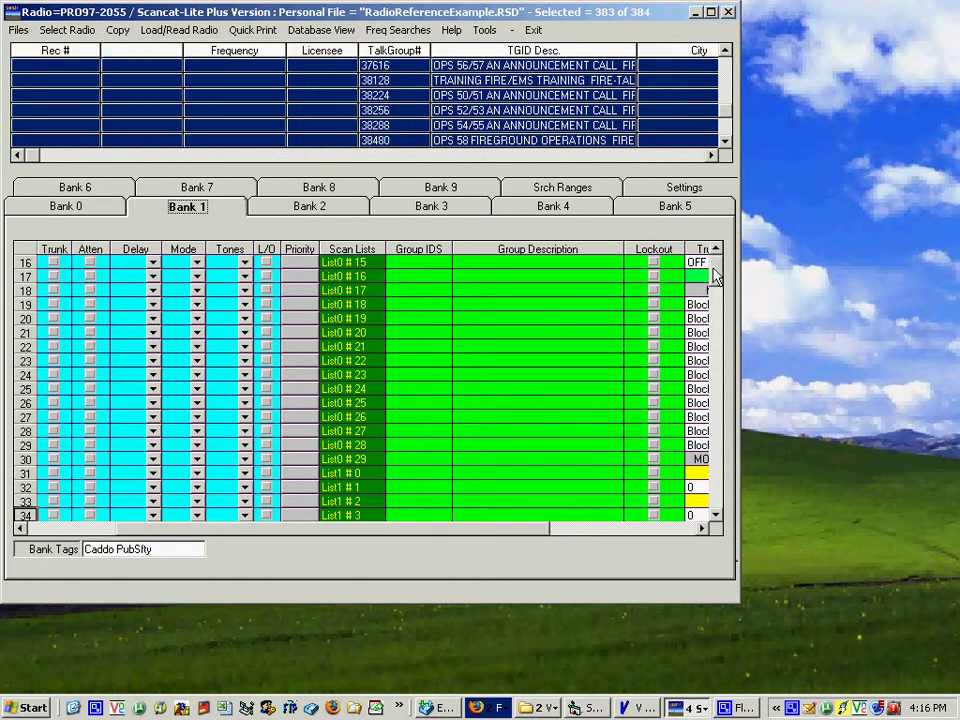
scroll(714, 276, "up", 5)
left_click(422, 264)
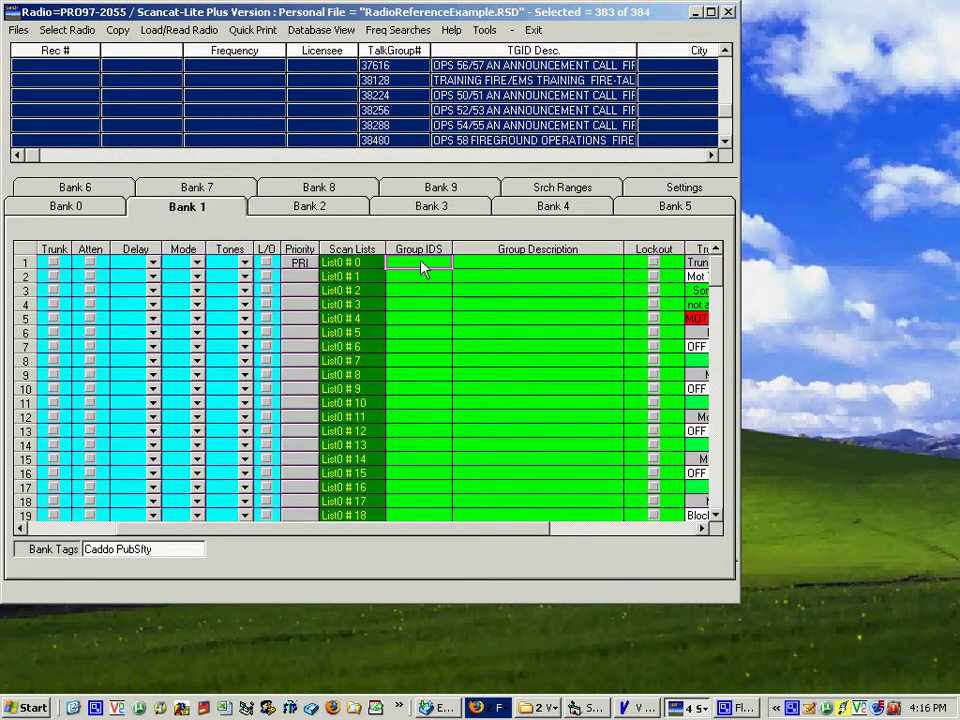
left_click(117, 32)
left_click(150, 66)
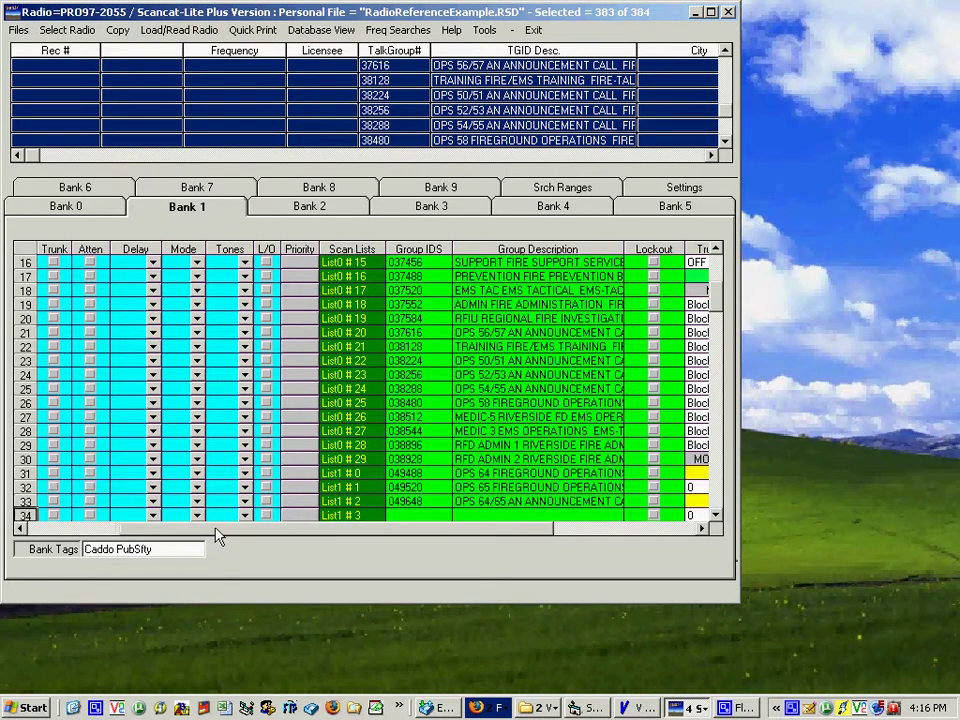
Set Bank 1's Trunk System Type to Mot Type II 800 and check it against Bank 0.
left_click(503, 528)
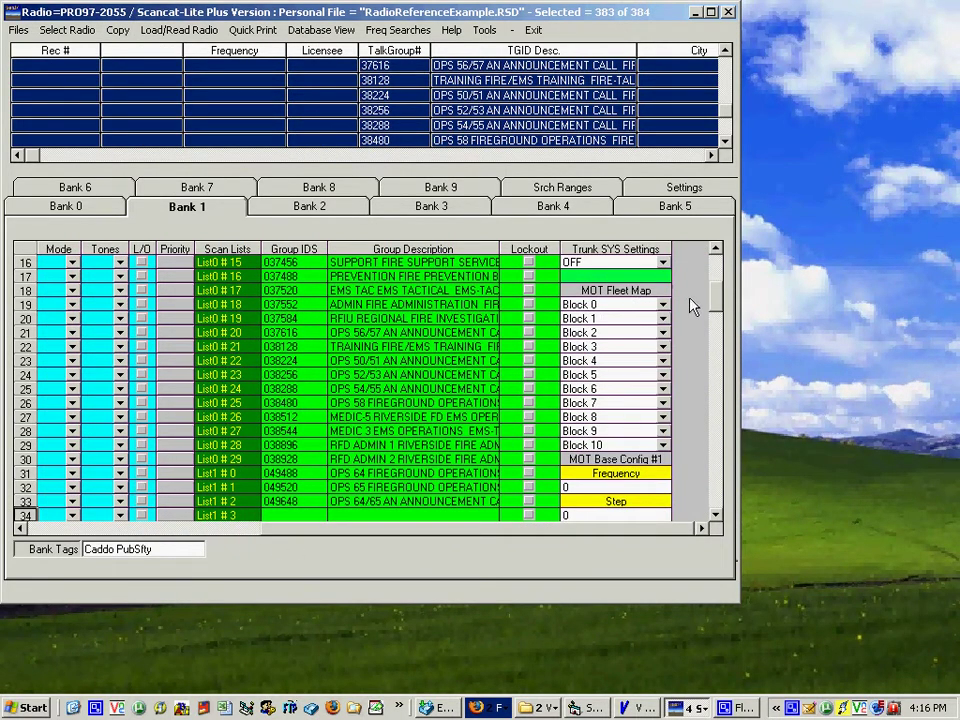
left_click_drag(714, 283, 706, 255)
left_click(645, 280)
left_click(663, 277)
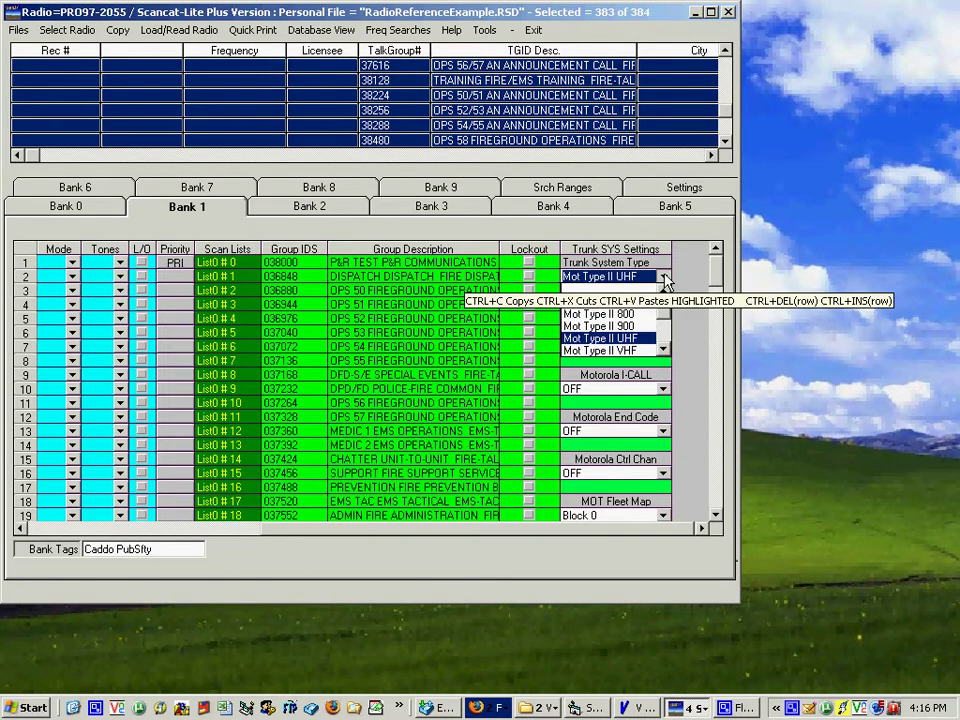
left_click(622, 316)
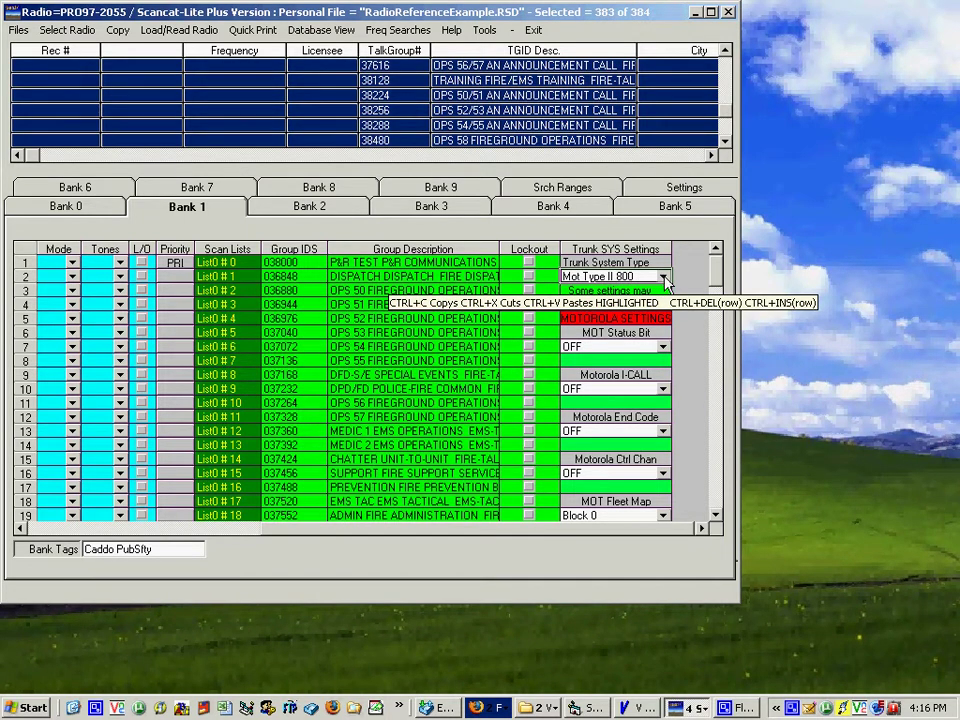
left_click(57, 208)
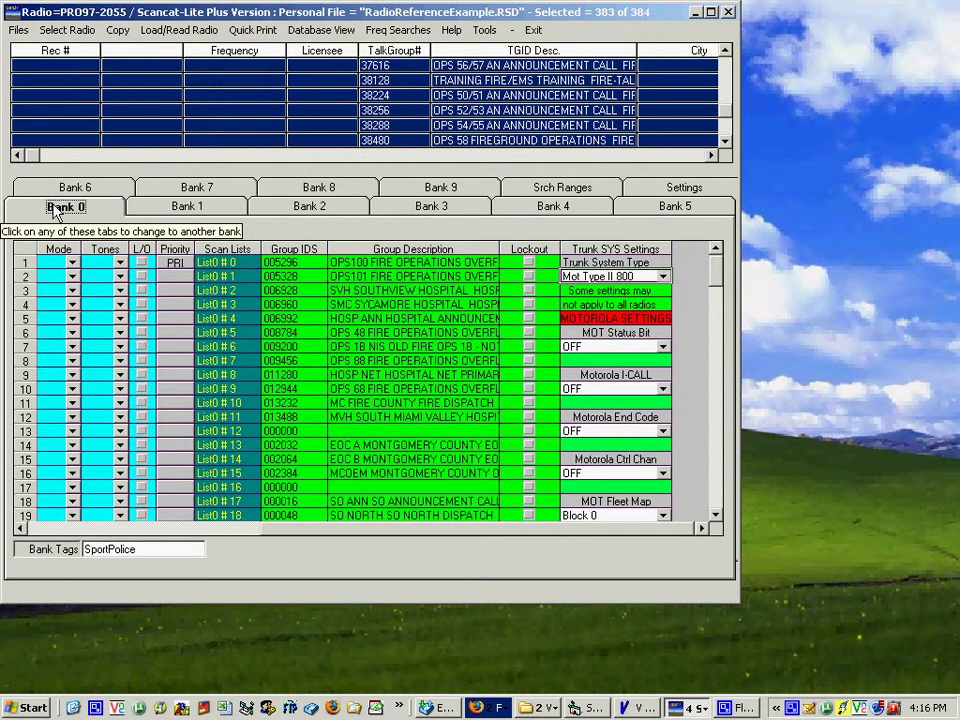
left_click(197, 208)
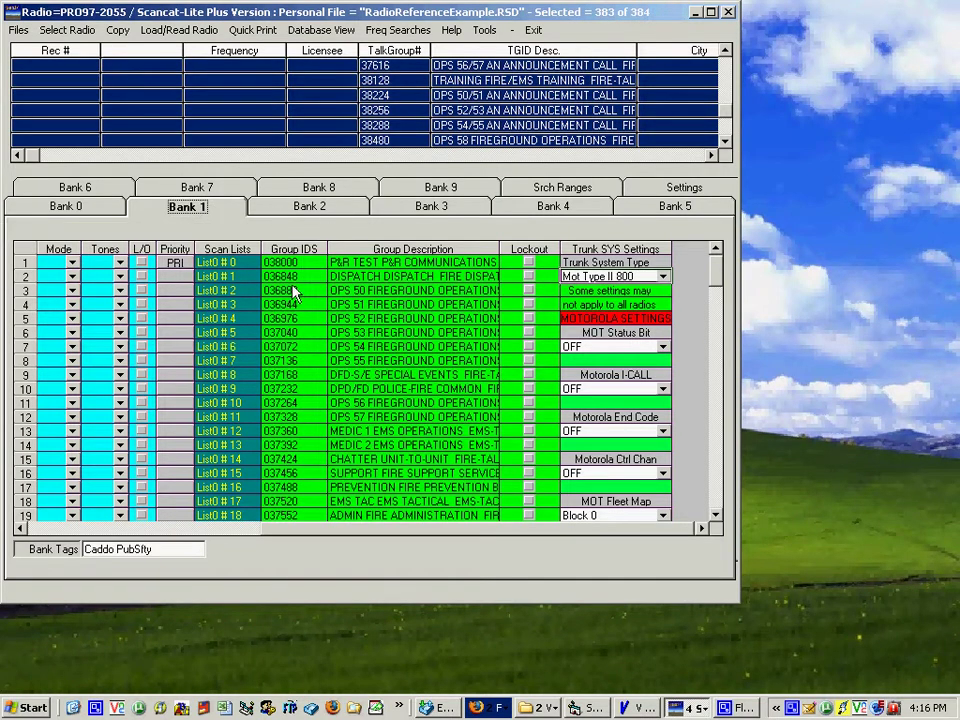
Return to the Ohio map in the On Line Frequency Search and open Franklin County's Franklin County Public Safety system.
left_click(398, 30)
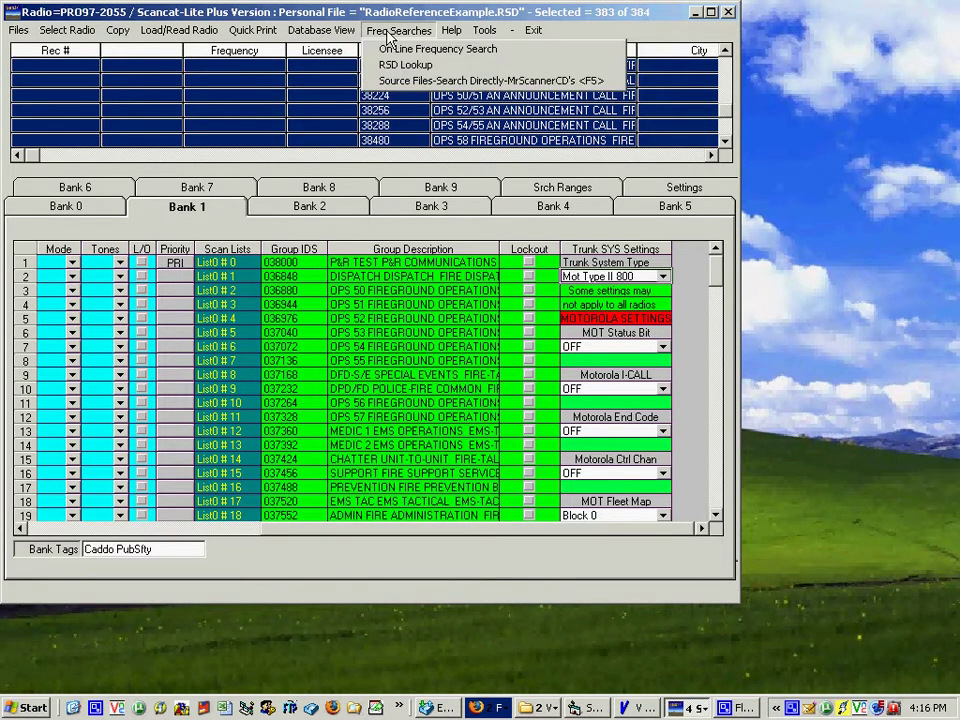
left_click(408, 50)
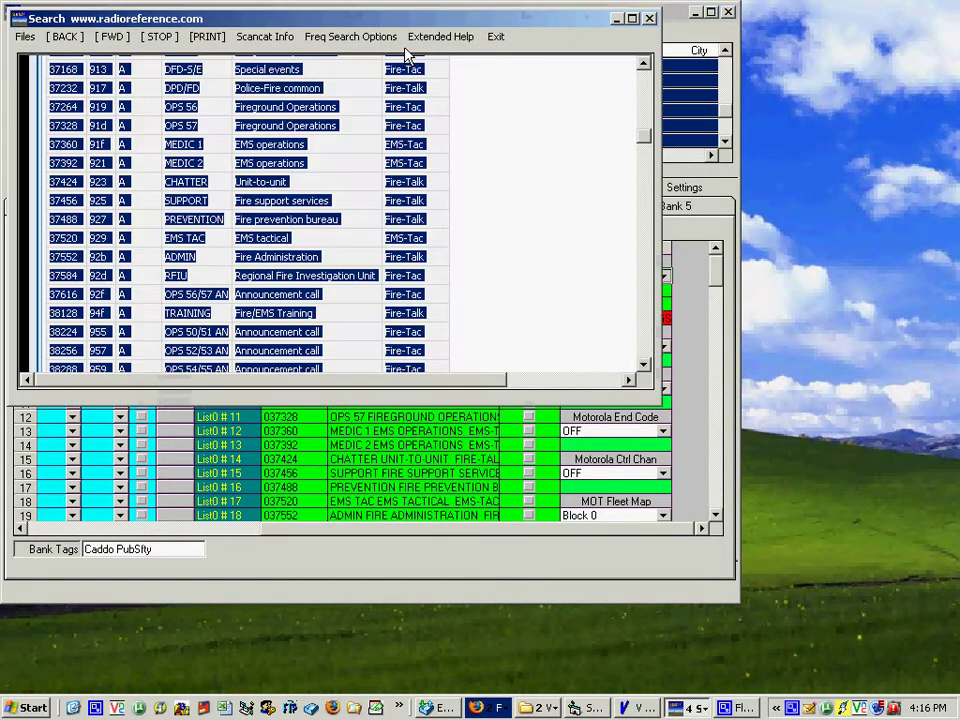
left_click(60, 40)
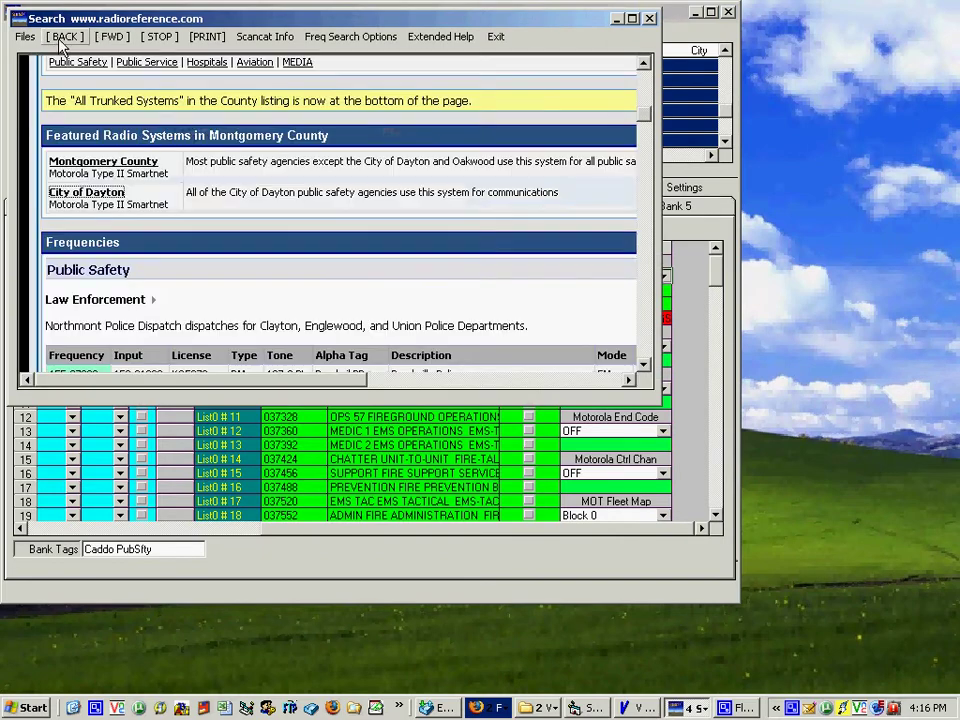
left_click(62, 37)
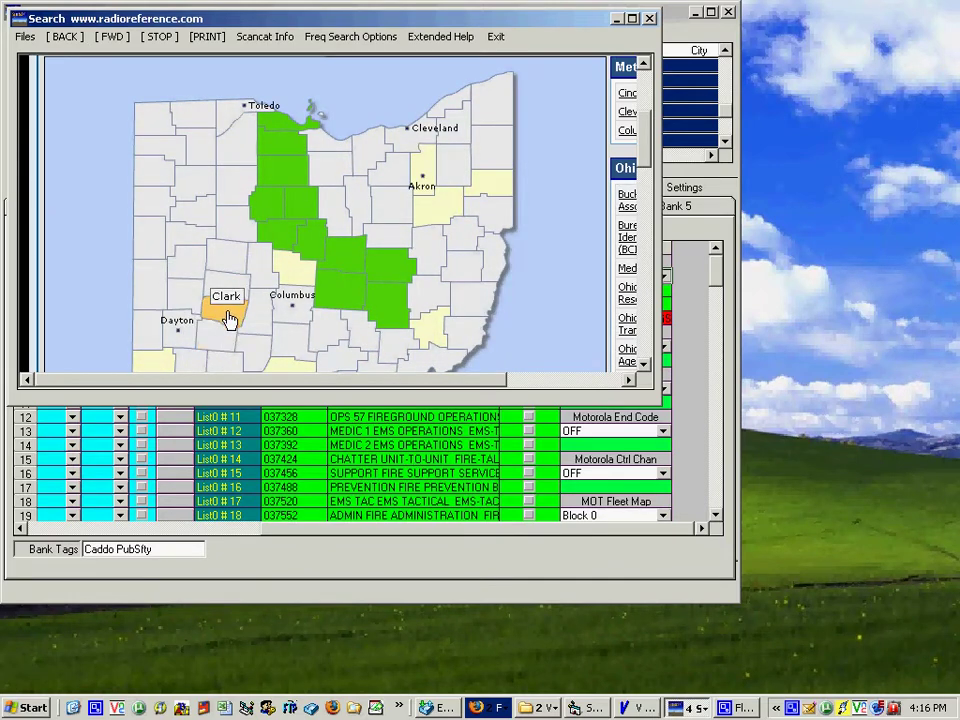
left_click(293, 305)
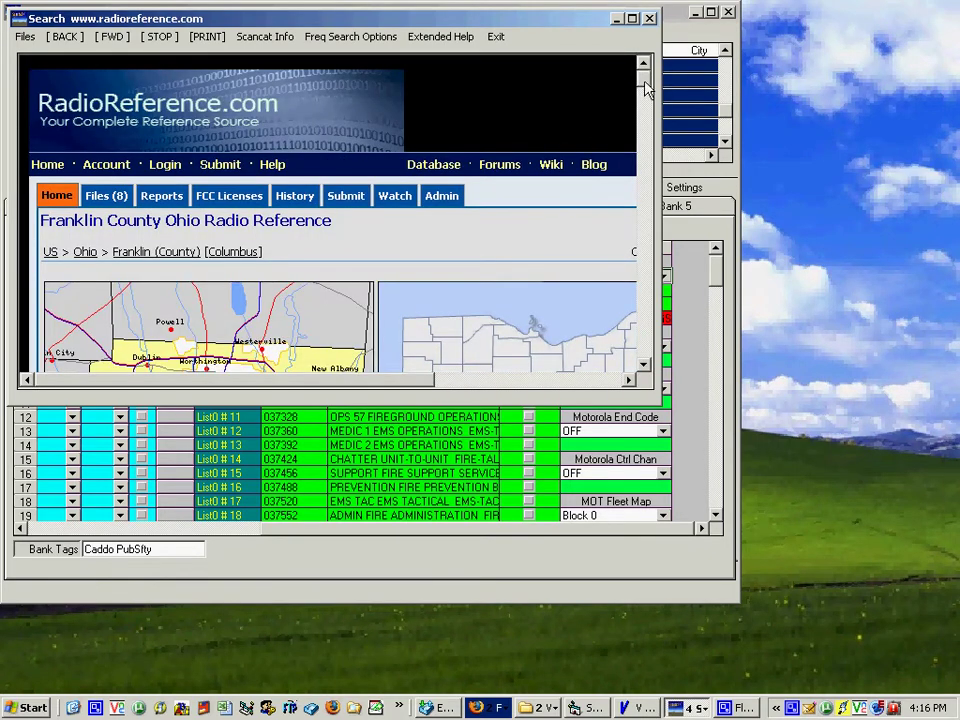
left_click_drag(643, 70, 616, 130)
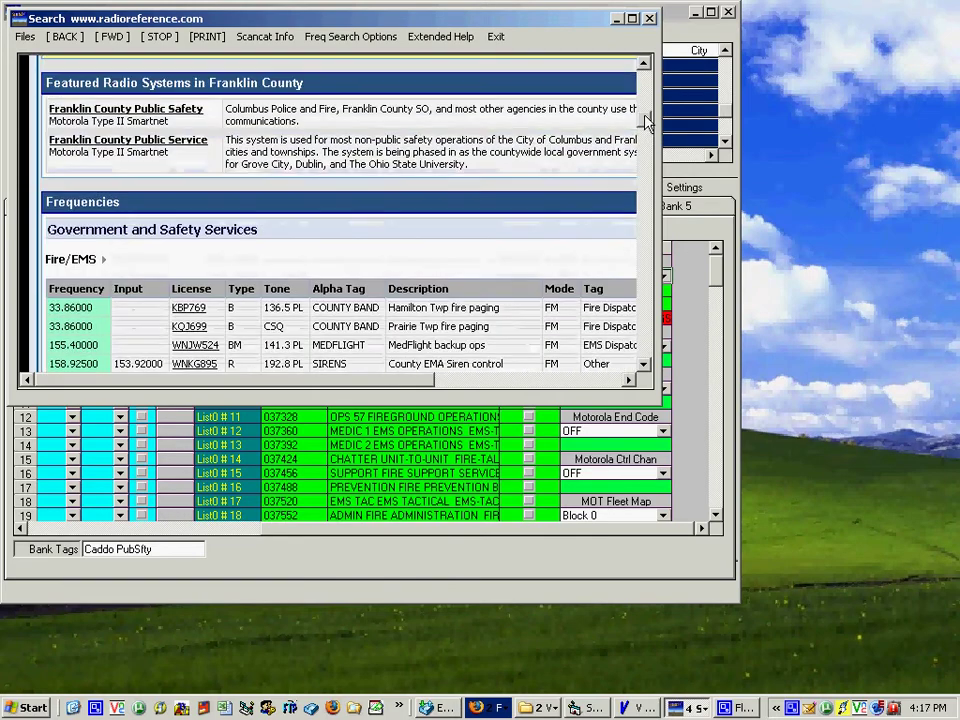
left_click(119, 110)
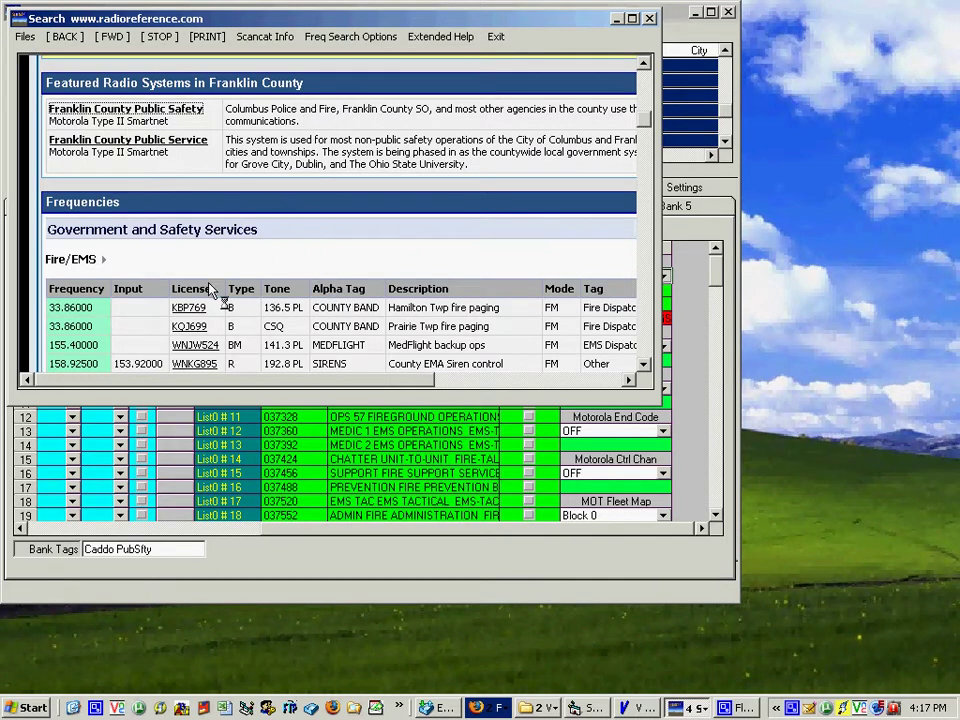
left_click(155, 109)
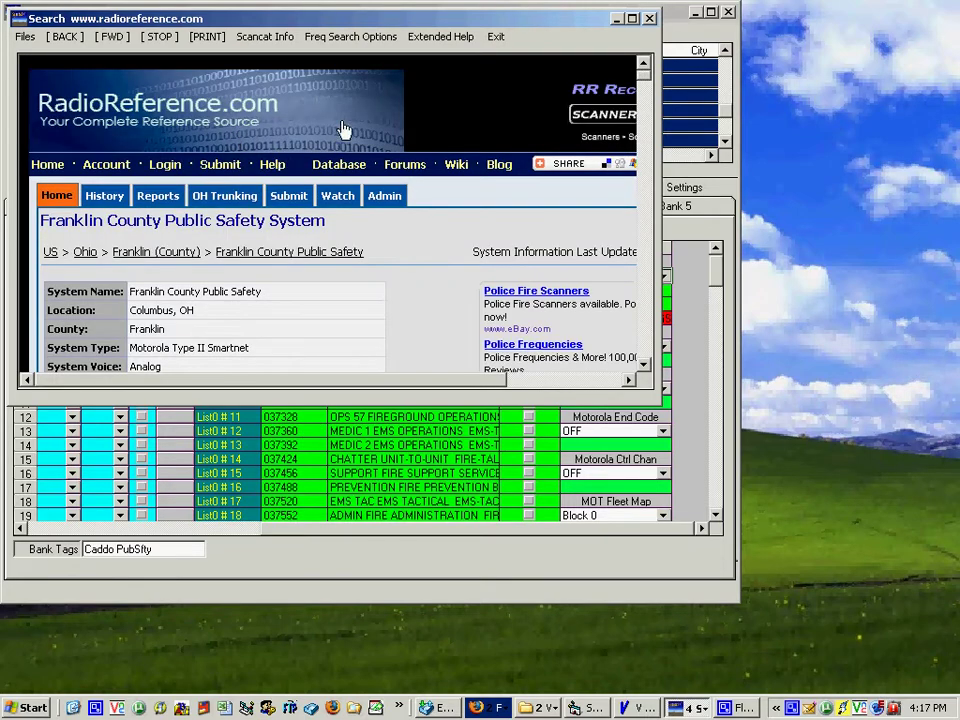
Capture the Franklin County Public Safety page's frequencies and TGIDs as text and delete the block from Bookmark & Share through the Note line.
left_click(357, 44)
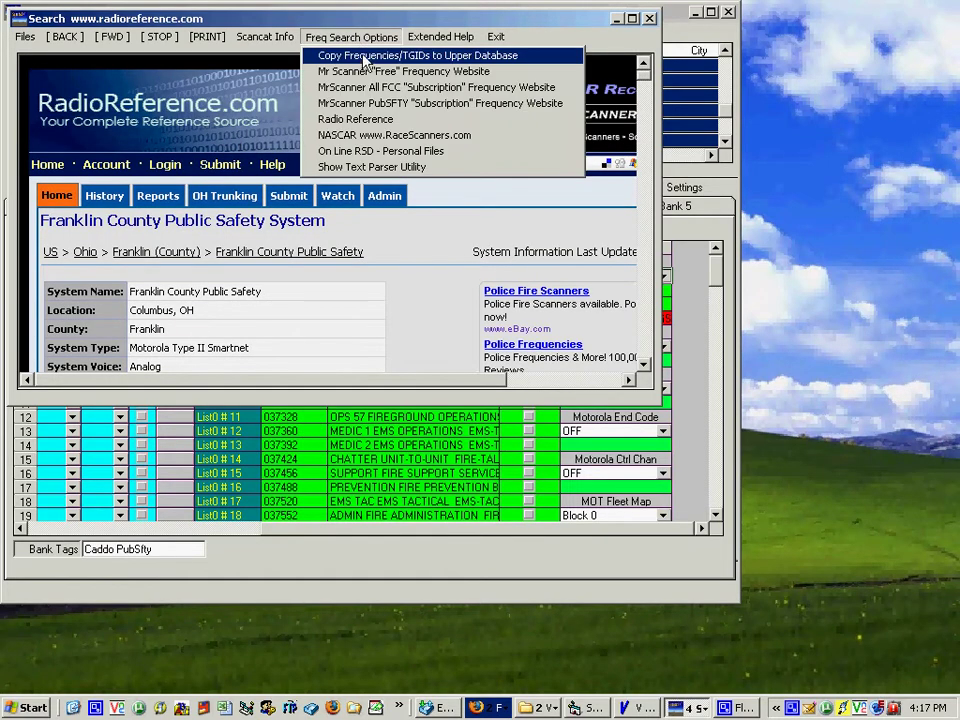
left_click(363, 57)
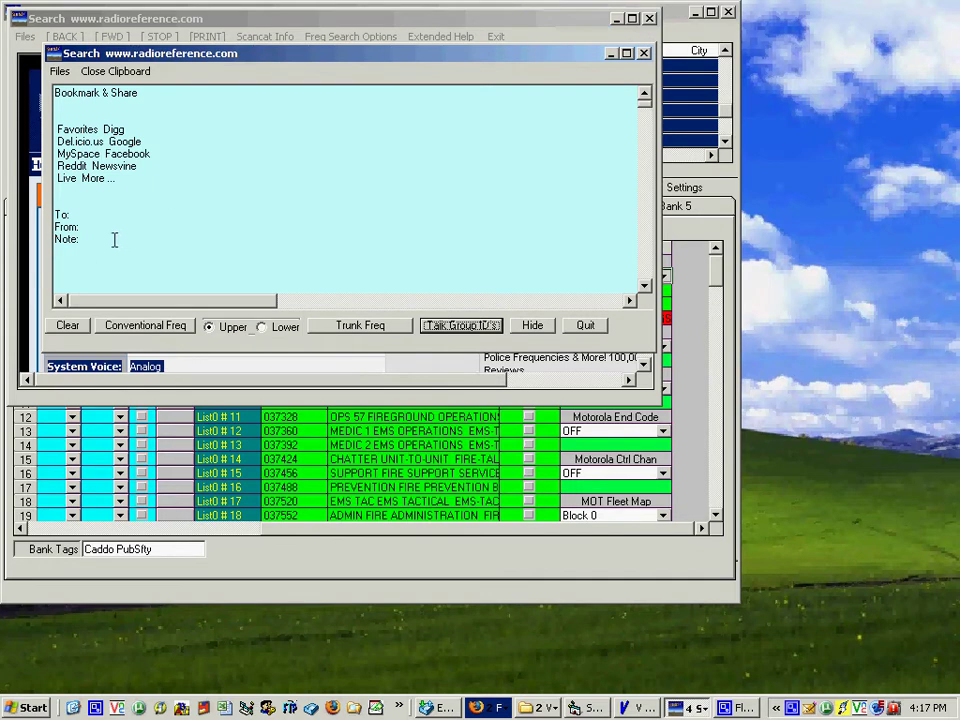
left_click_drag(146, 240, 41, 76)
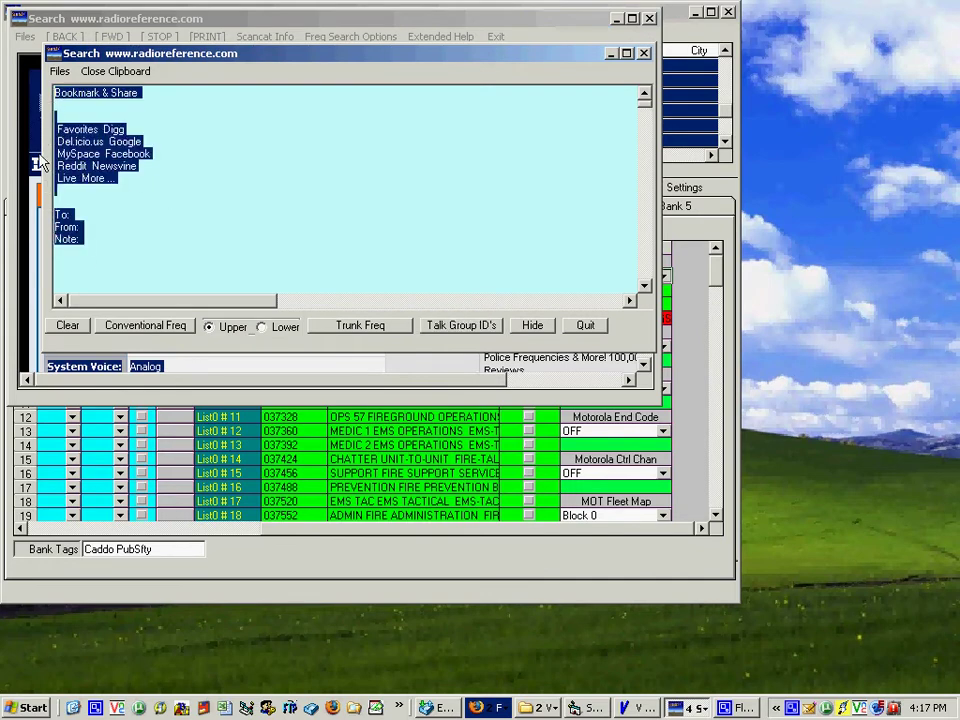
key("Delete")
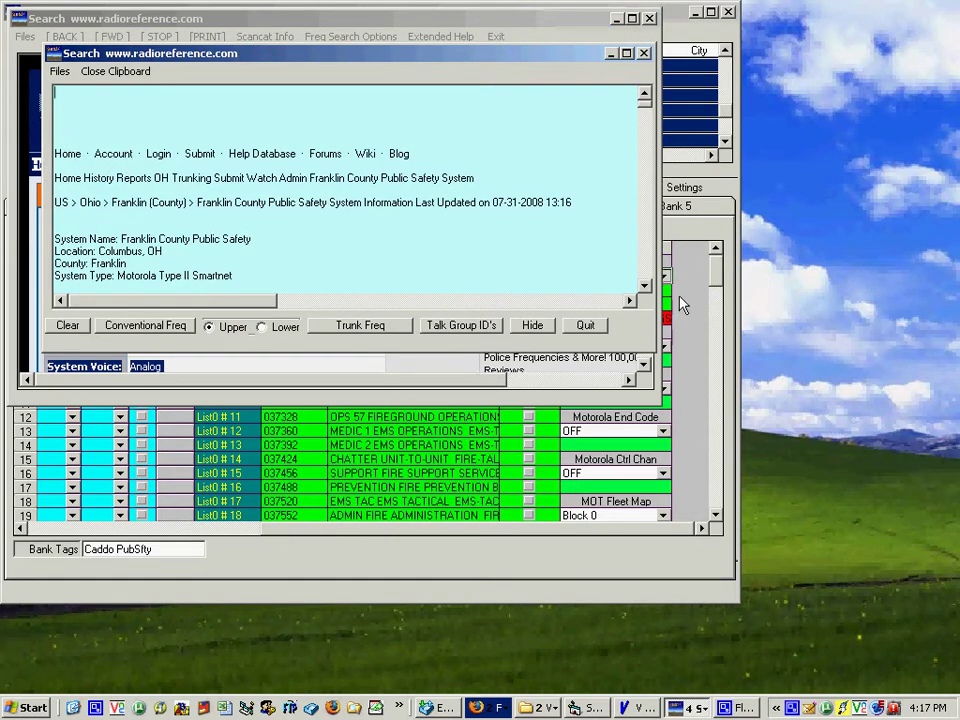
Import the trunk frequencies with the description Franklin County Public Safety and the talkgroup IDs into the upper database, and show the main window.
left_click(368, 328)
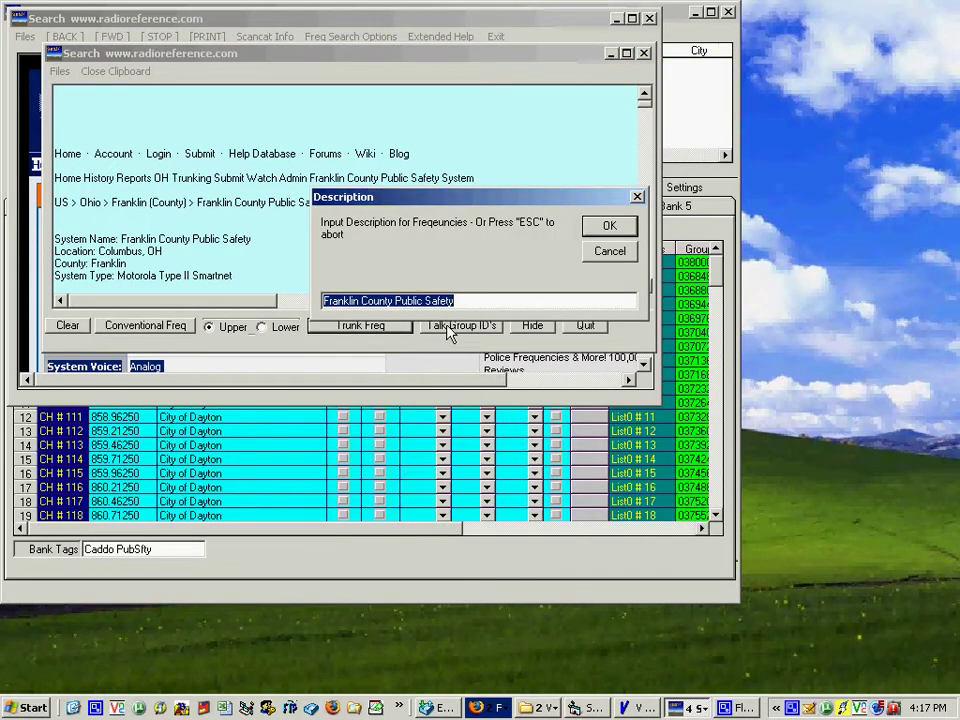
left_click(611, 227)
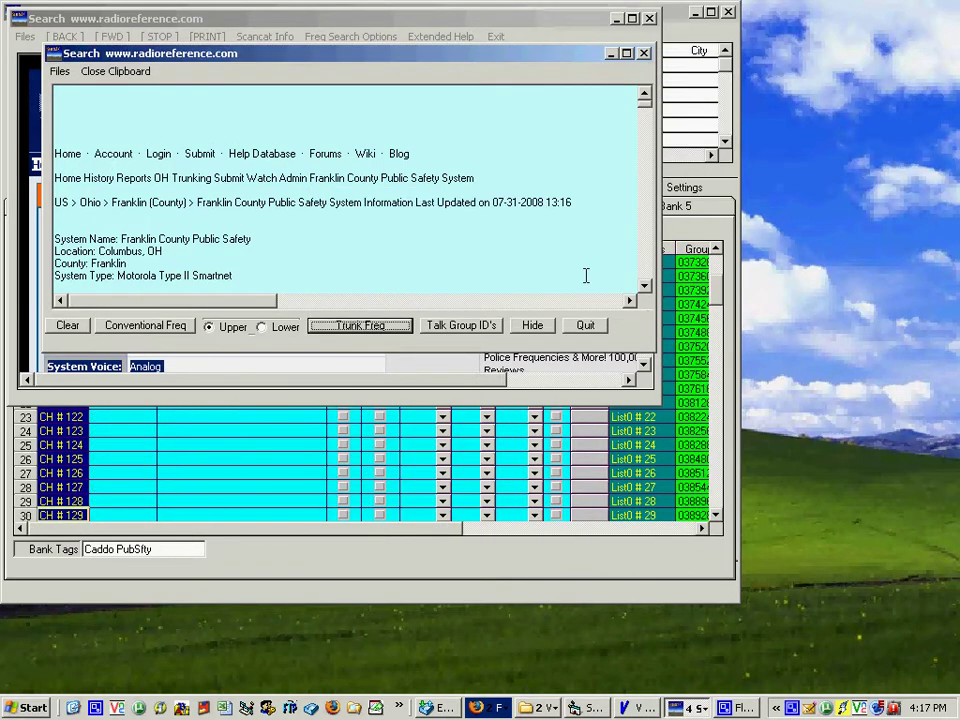
left_click(452, 333)
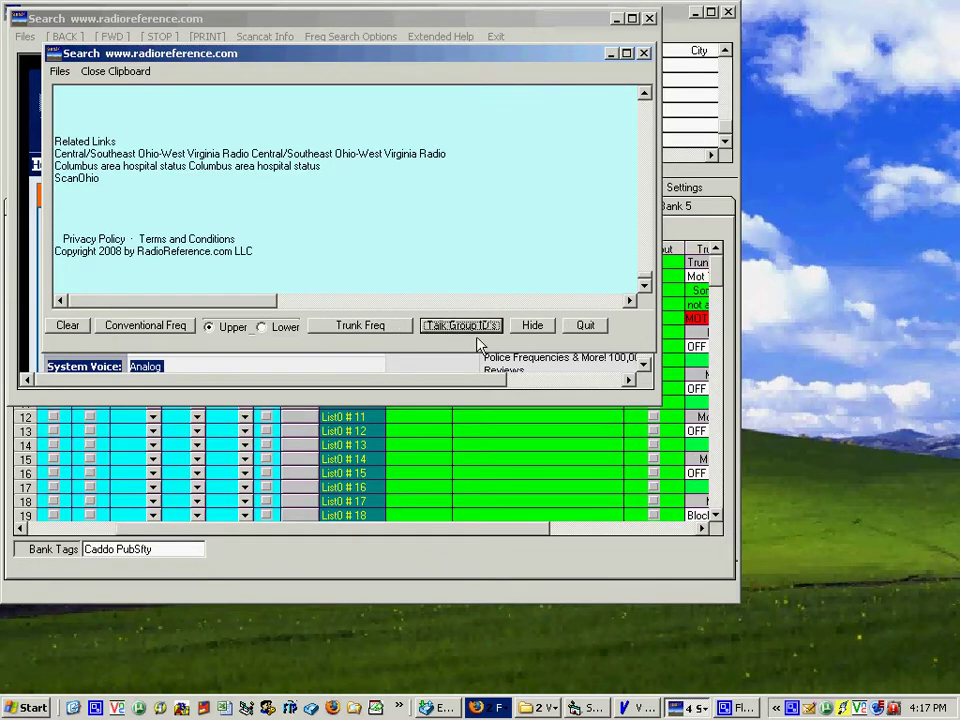
left_click(683, 19)
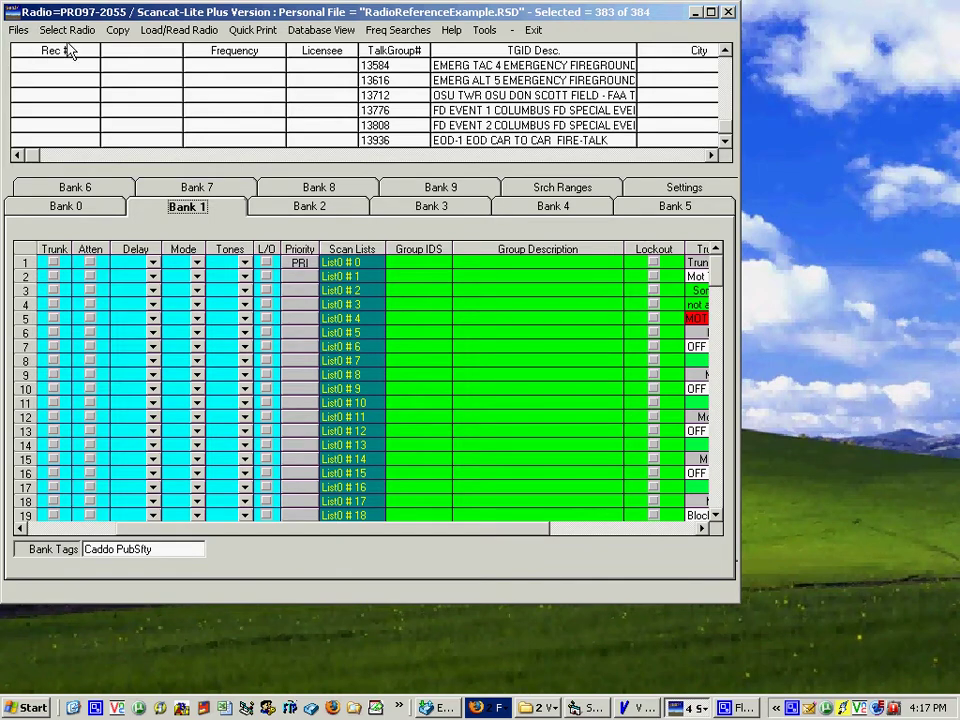
Select all Franklin County records in the upper database and paste their frequencies into Bank 2 from channel 200.
left_click(115, 30)
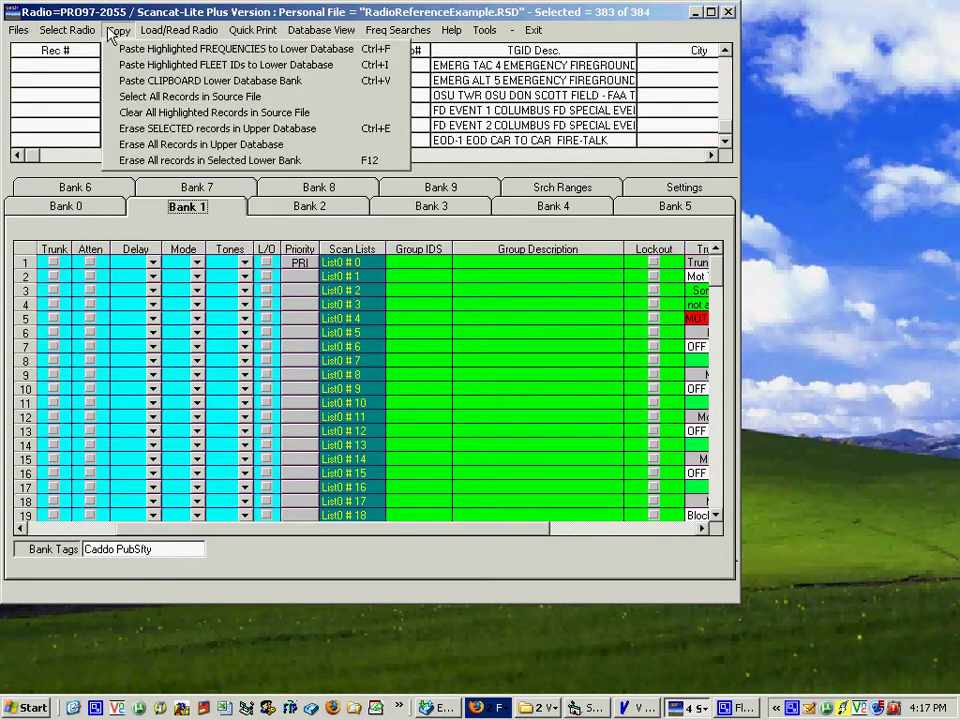
left_click(136, 97)
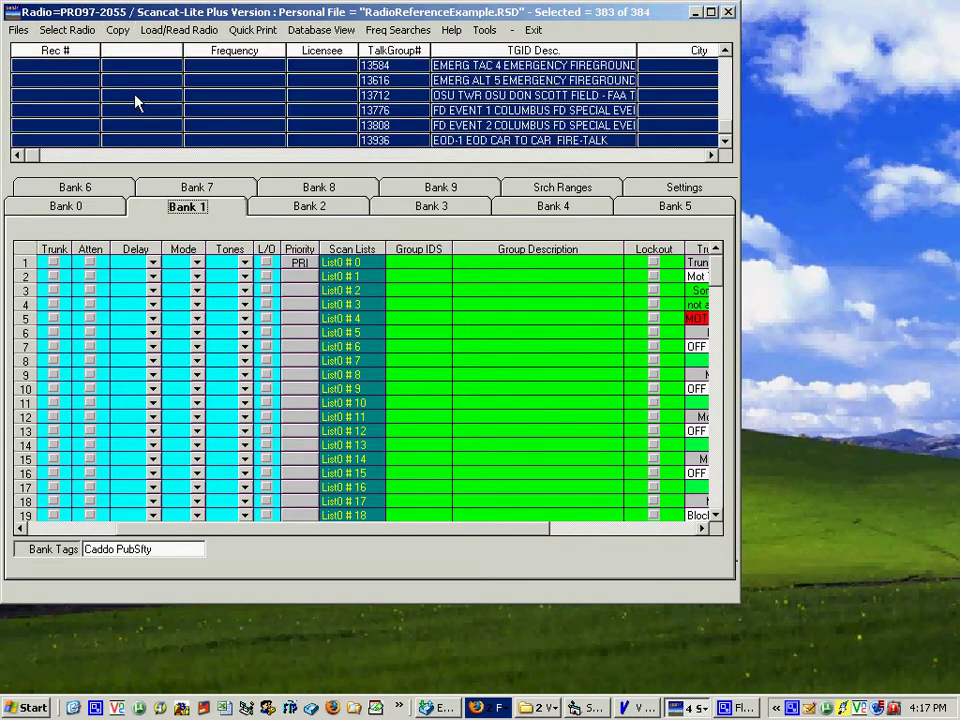
left_click(305, 208)
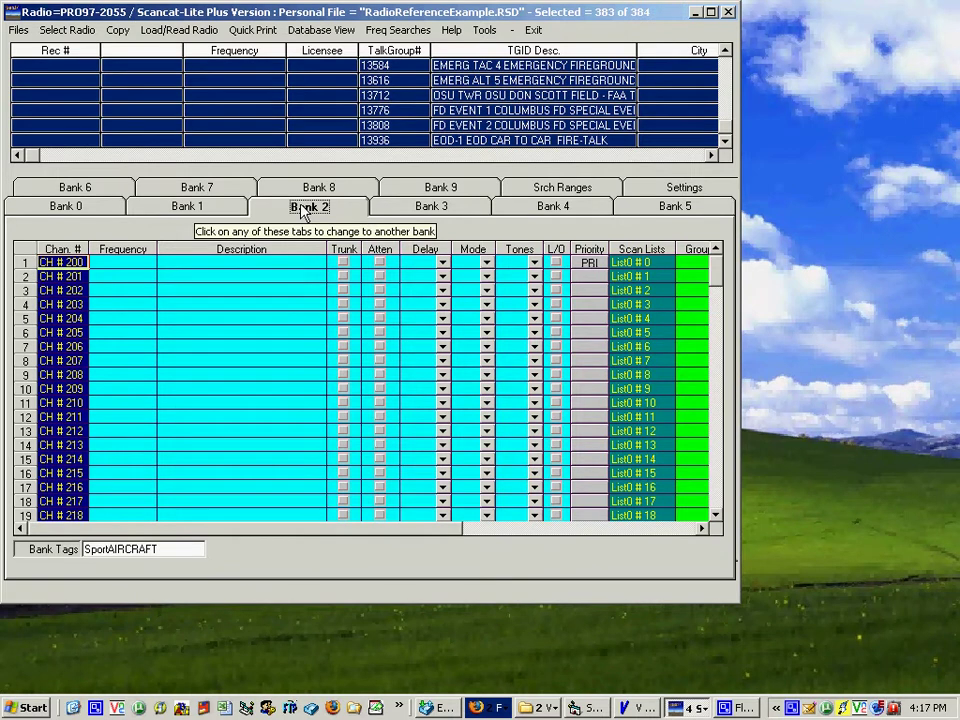
left_click(129, 264)
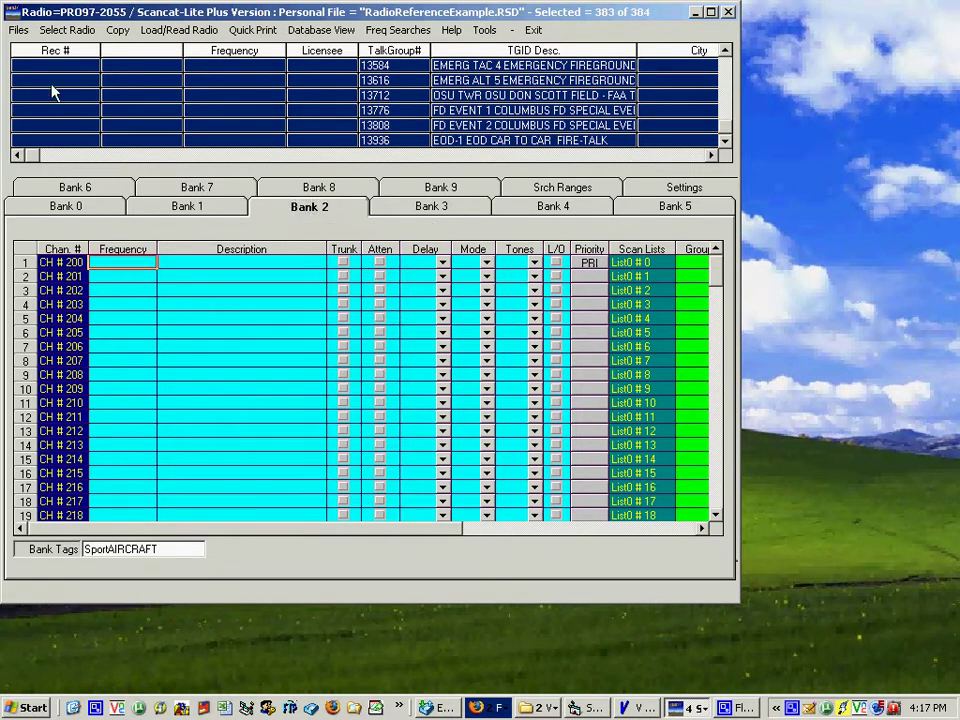
left_click(116, 30)
left_click(136, 50)
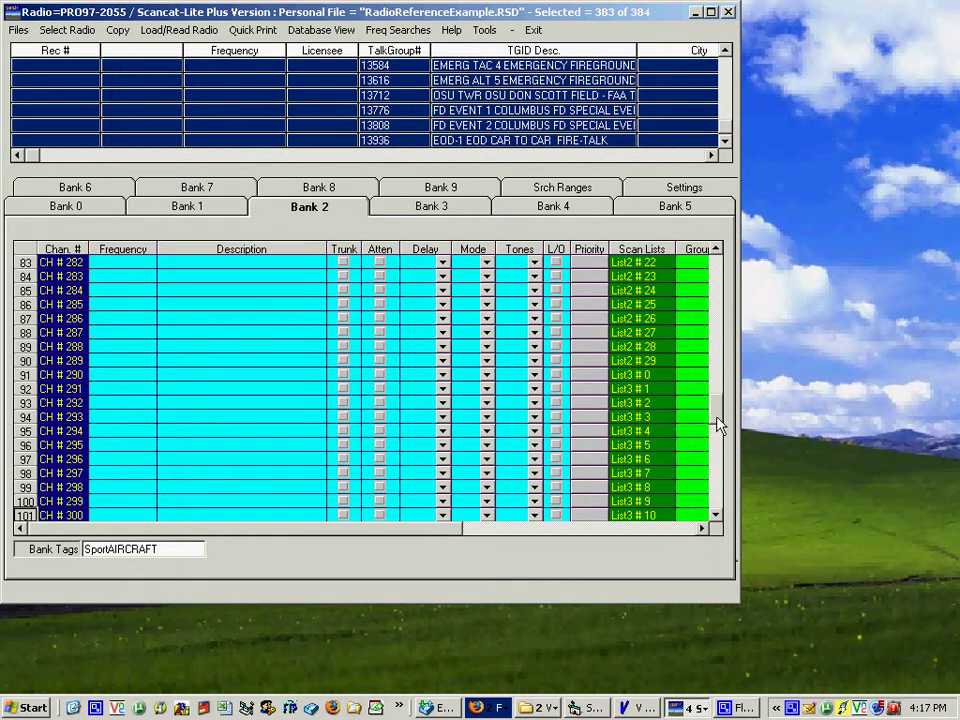
Paste the highlighted Franklin County talkgroup IDs into Bank 2, starting at channel 200.
left_click_drag(717, 422, 683, 279)
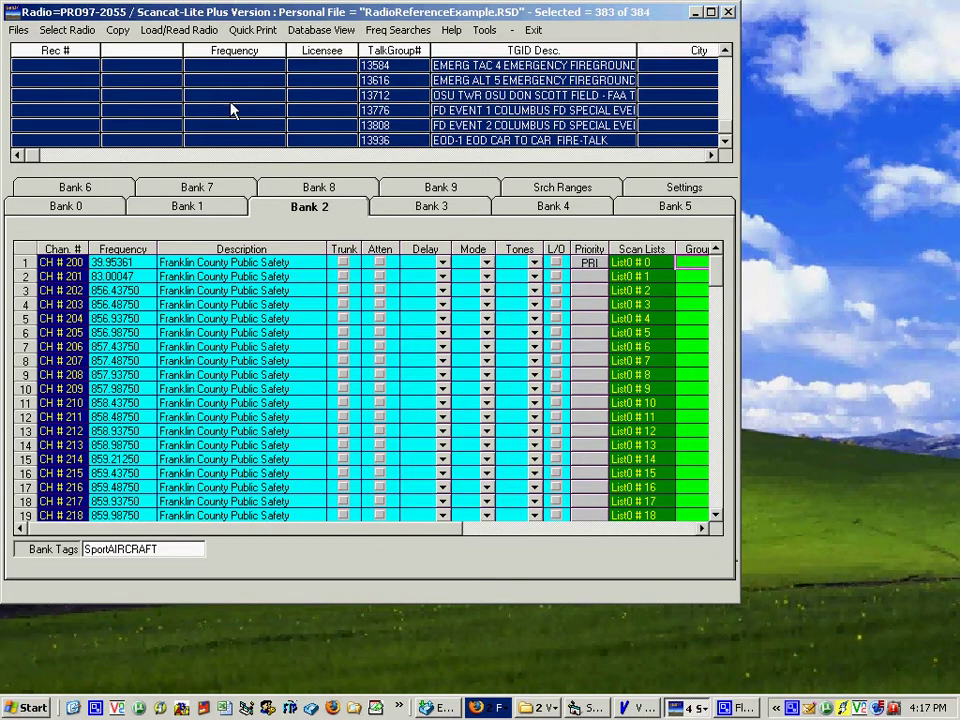
left_click(119, 31)
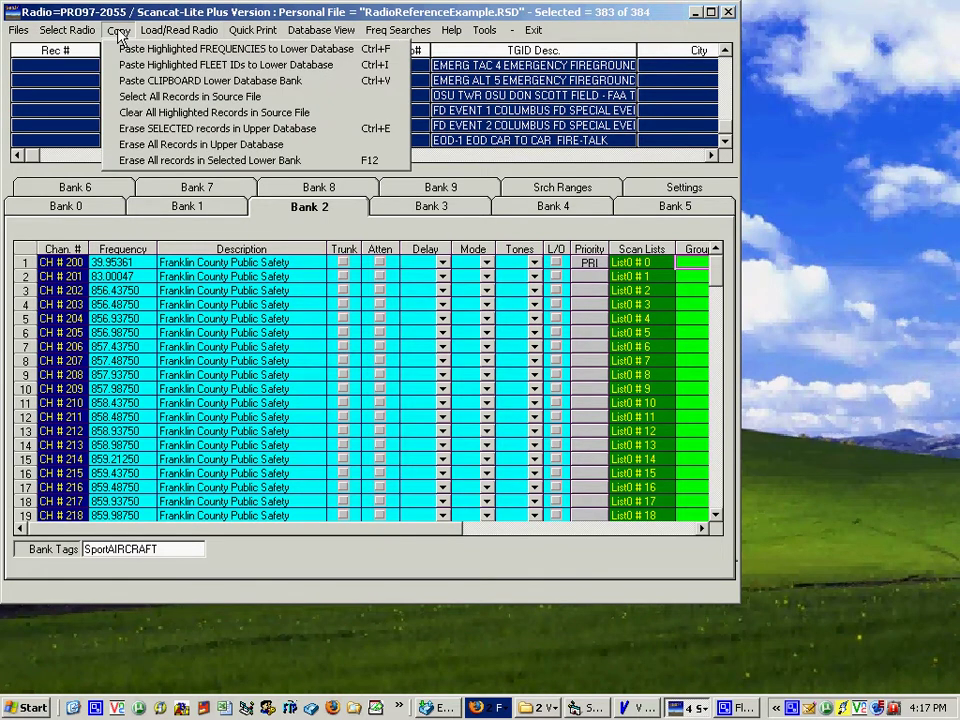
left_click(150, 66)
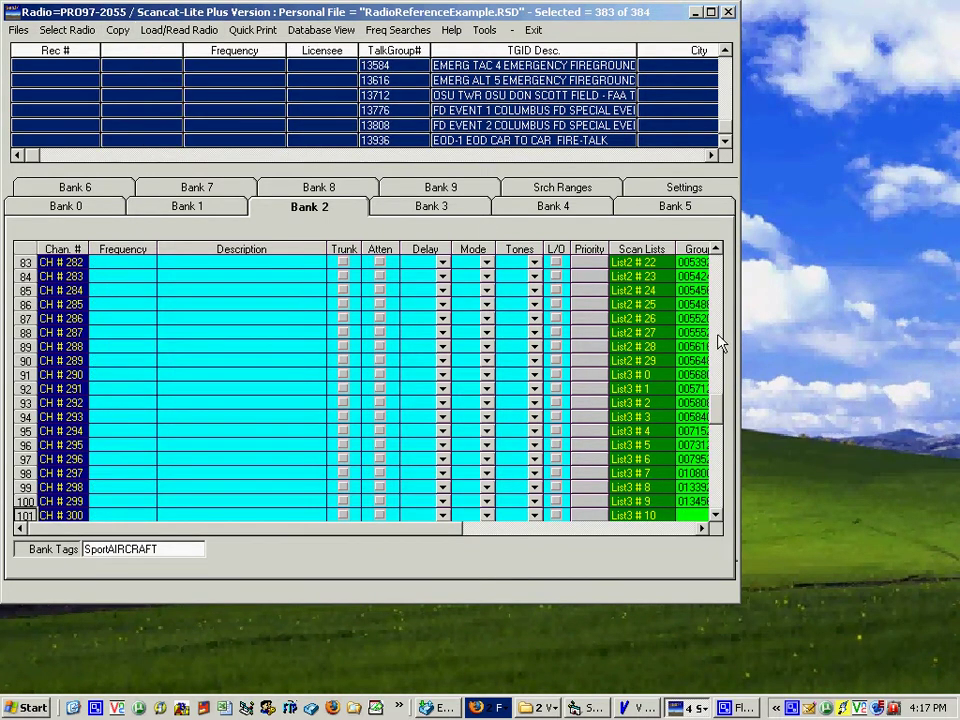
Set Bank 2's Trunk System Type to Mot Type II 800.
left_click(682, 529)
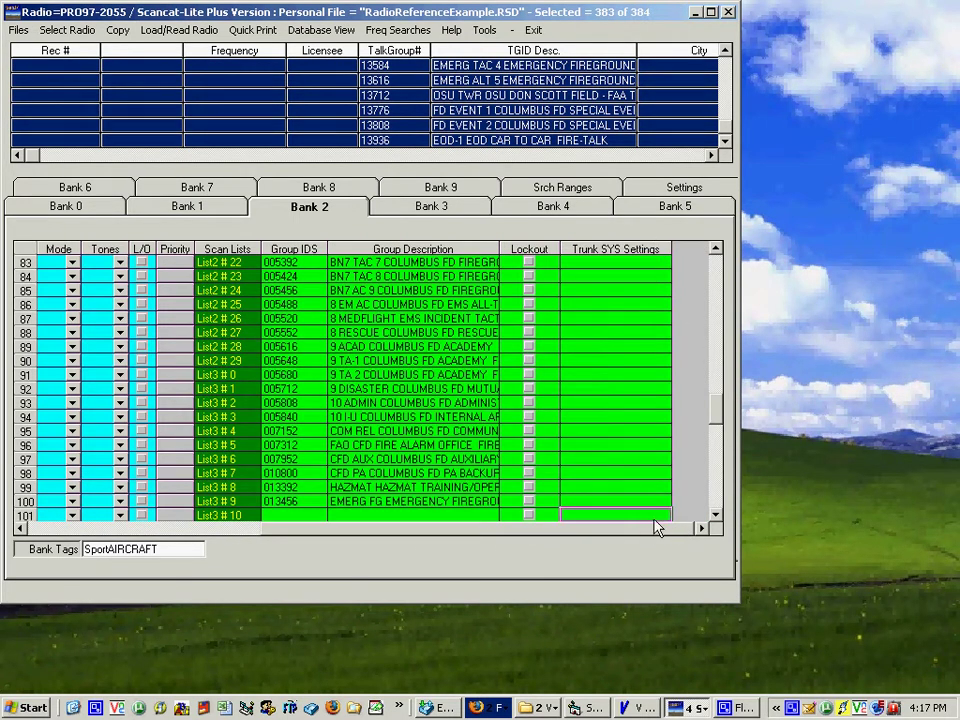
left_click_drag(715, 408, 711, 285)
scroll(711, 285, "up", 4)
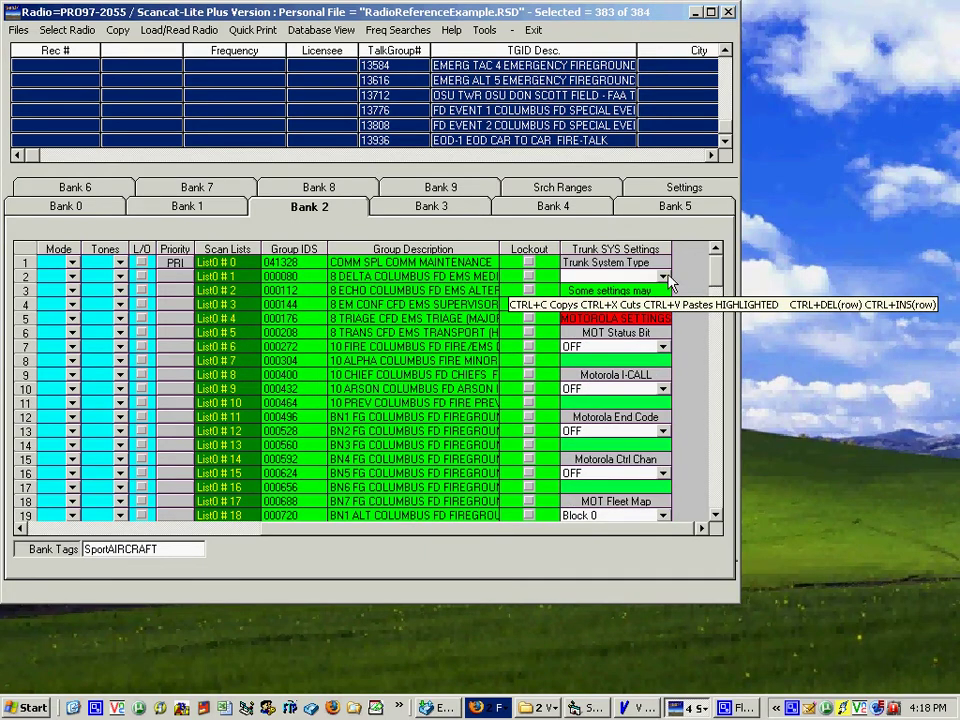
left_click(663, 276)
left_click(617, 315)
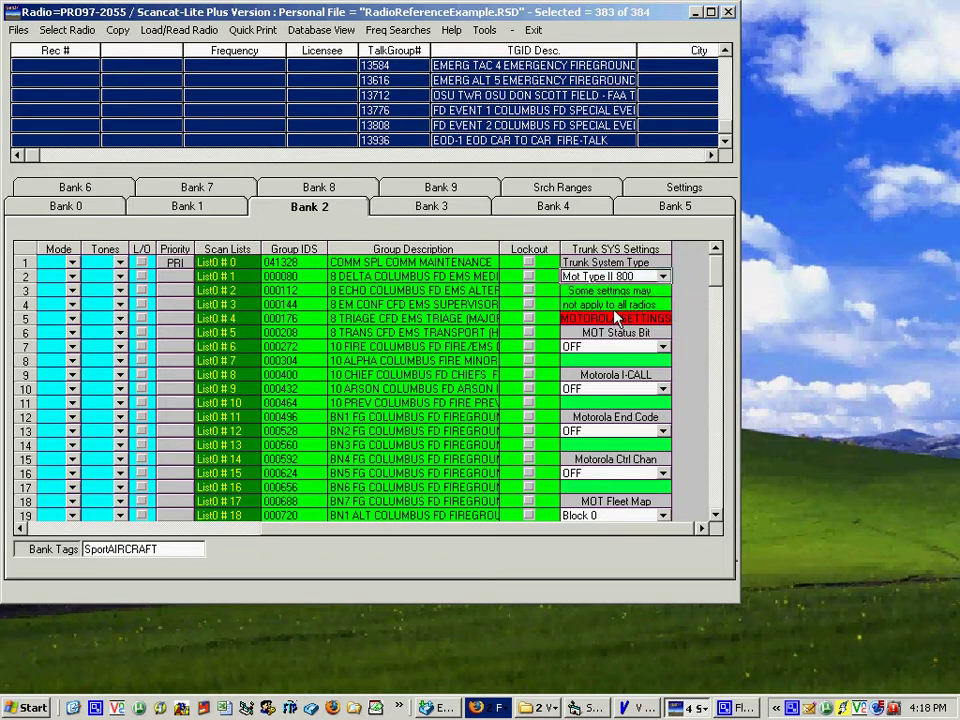
Review Bank 0 and Bank 1, return to Bank 2, and look at the options for programming or reading the radio.
left_click(96, 212)
left_click(236, 212)
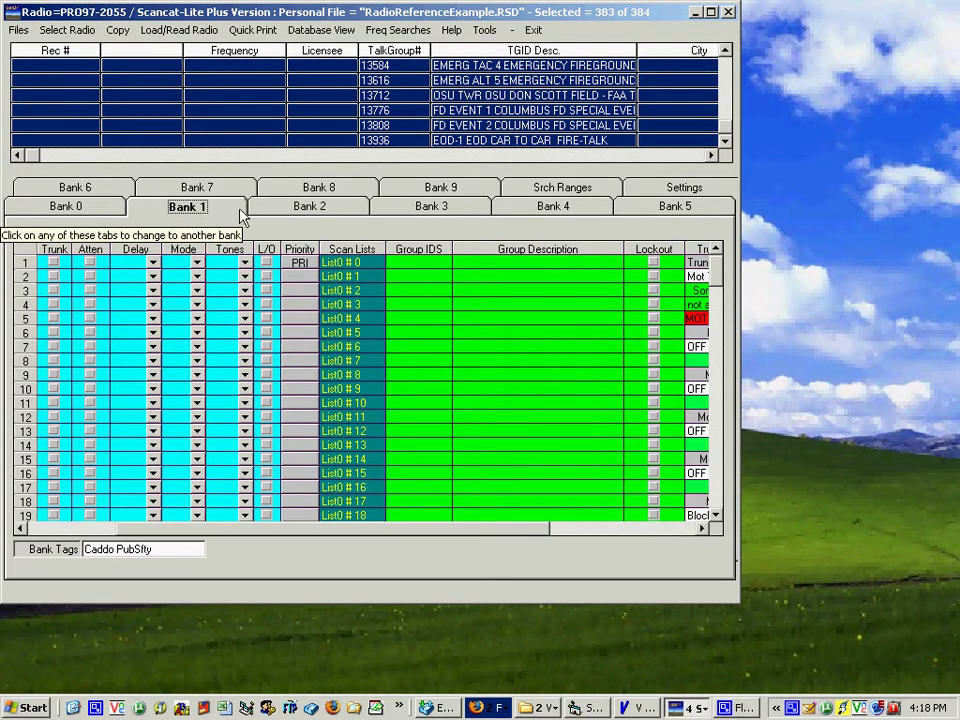
left_click(319, 210)
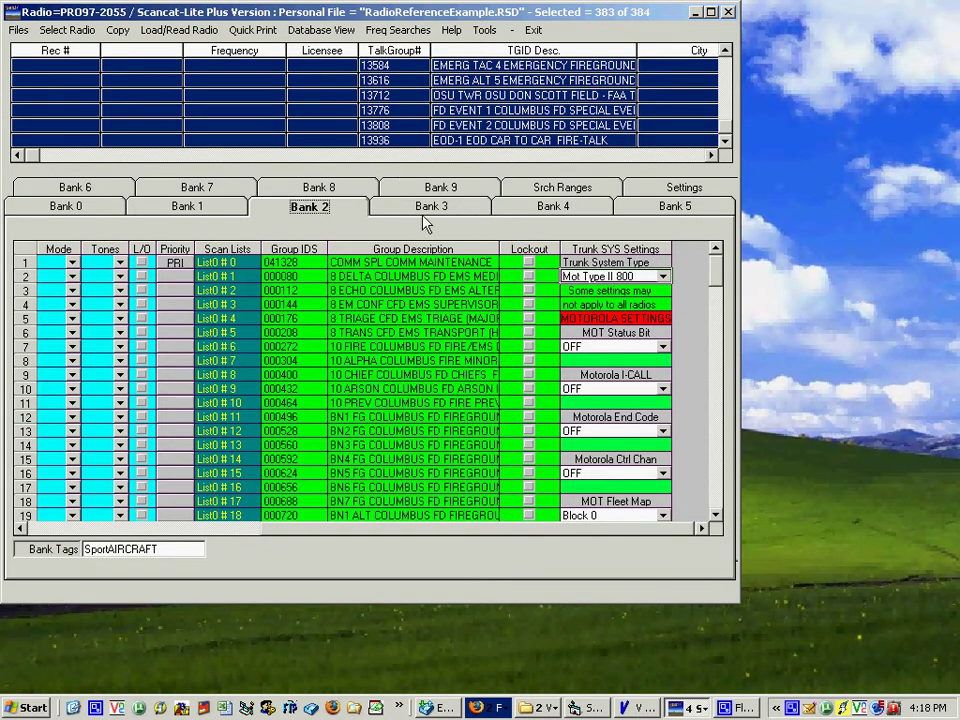
left_click(188, 32)
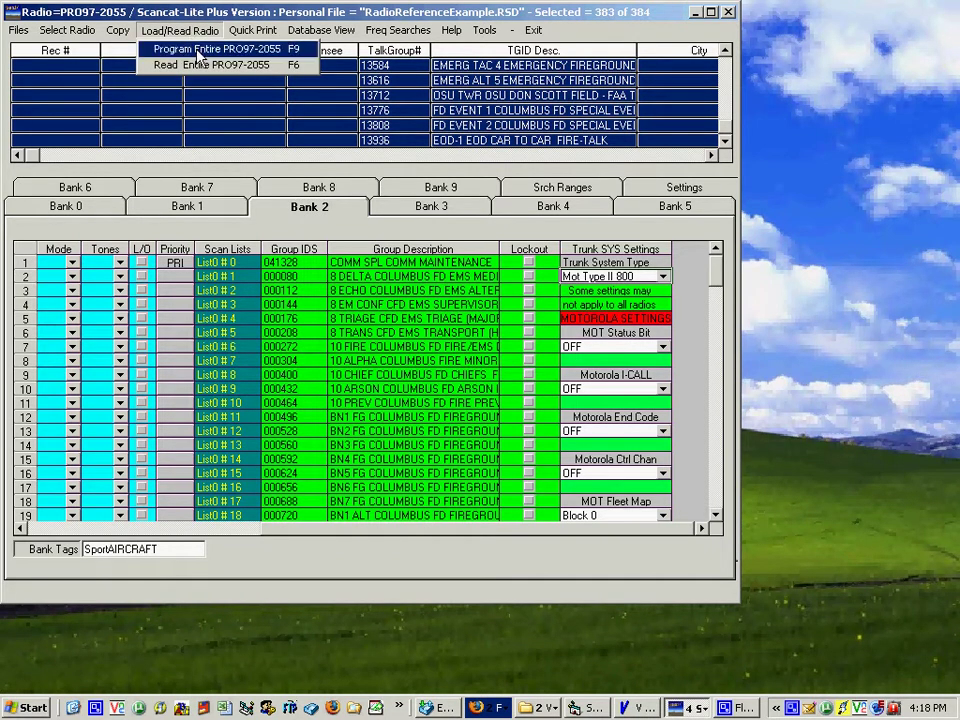
Save the personal file as RadioReferenceExample.RSD in the RSD_DatabaseFiles folder.
left_click(18, 31)
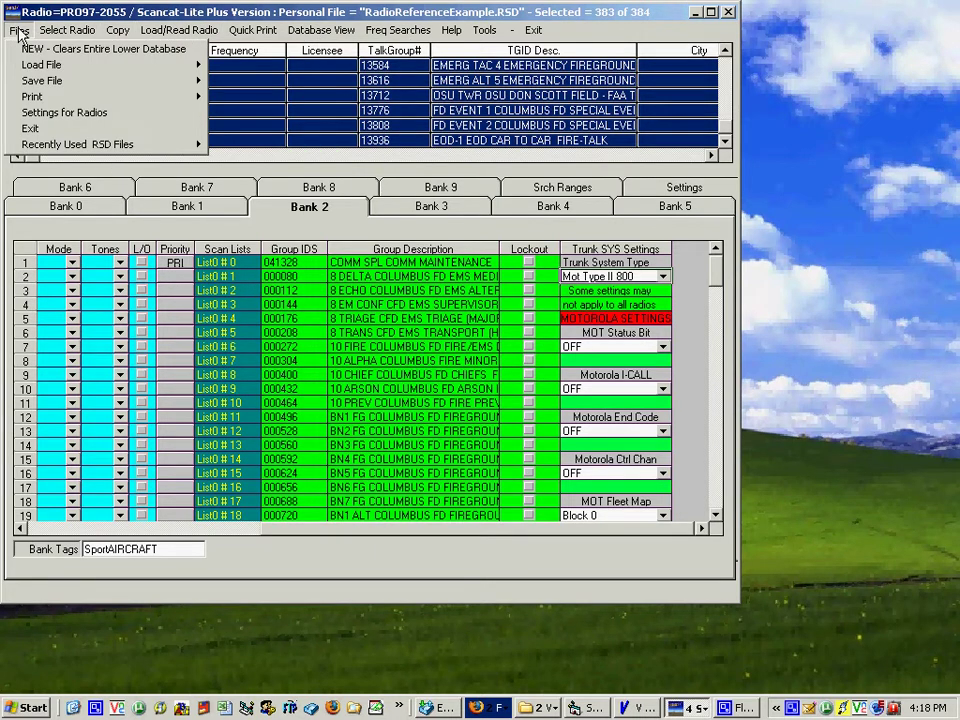
left_click(18, 31)
left_click(18, 31)
mouse_move(34, 66)
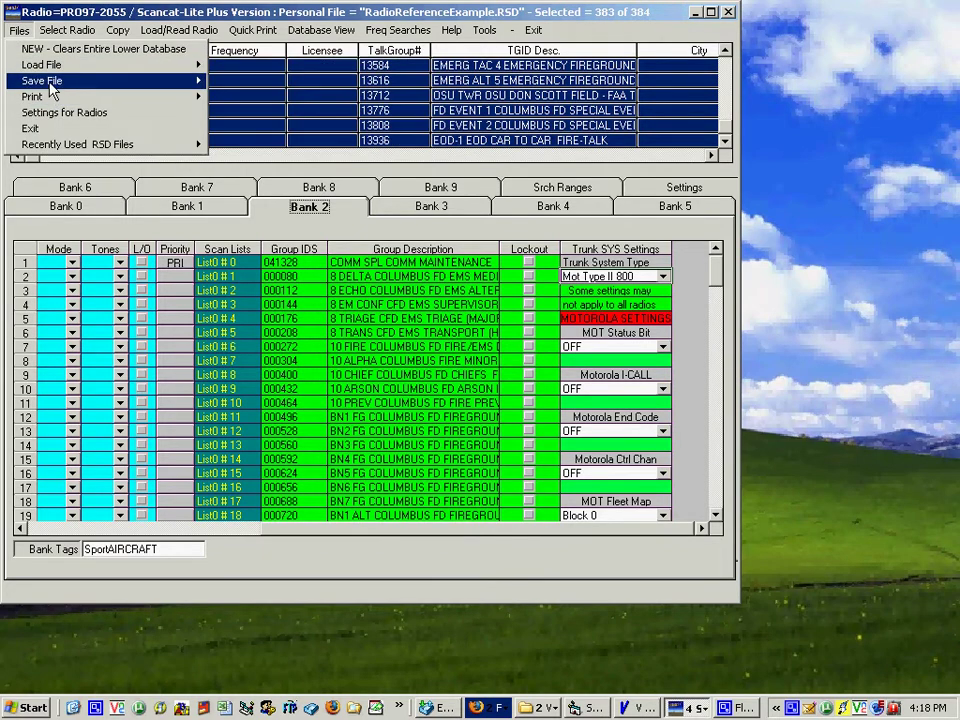
mouse_move(75, 80)
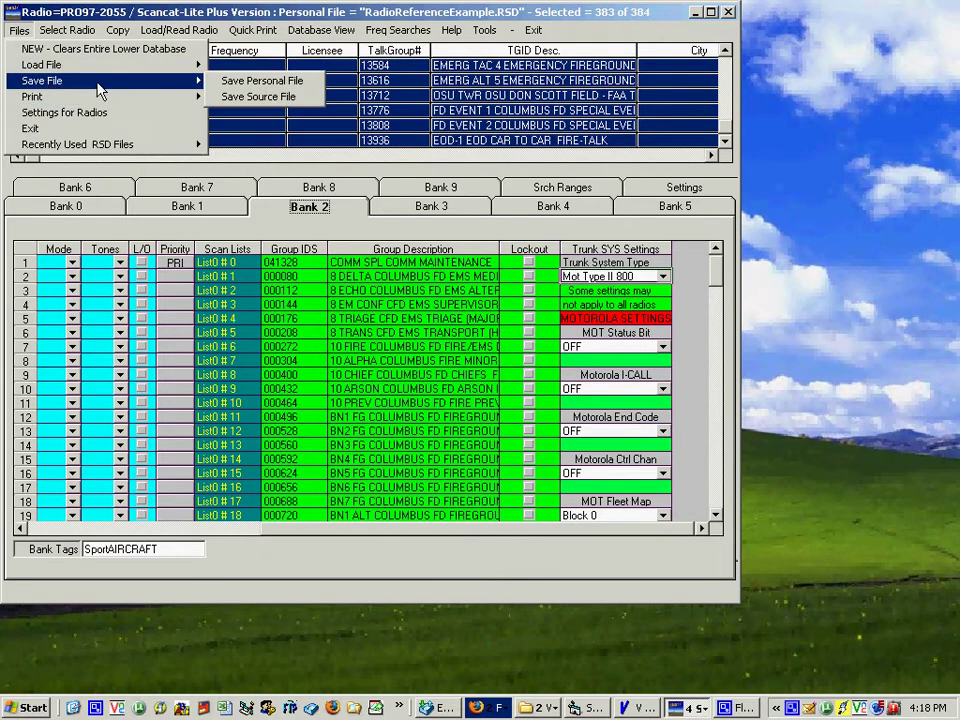
left_click(289, 90)
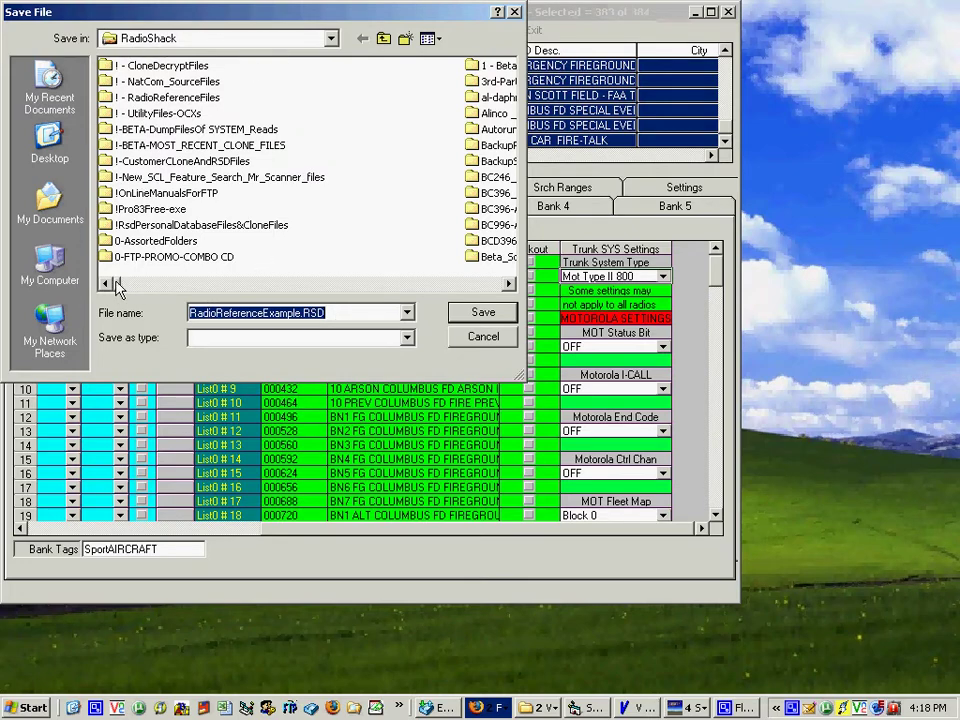
left_click_drag(116, 287, 93, 270)
left_click(364, 285)
left_click(372, 285)
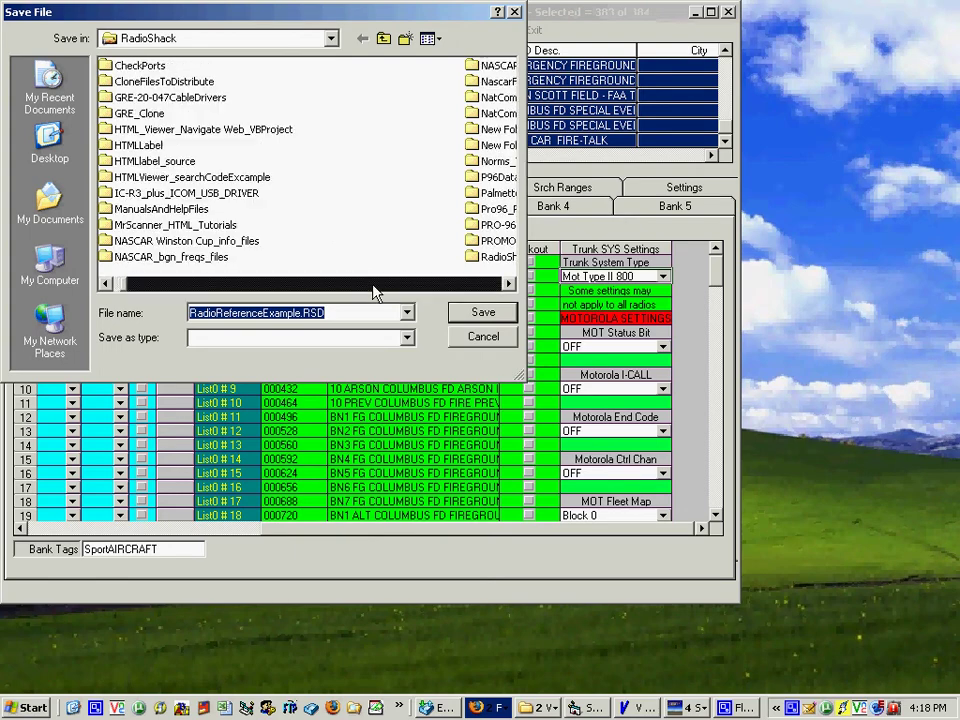
left_click(375, 289)
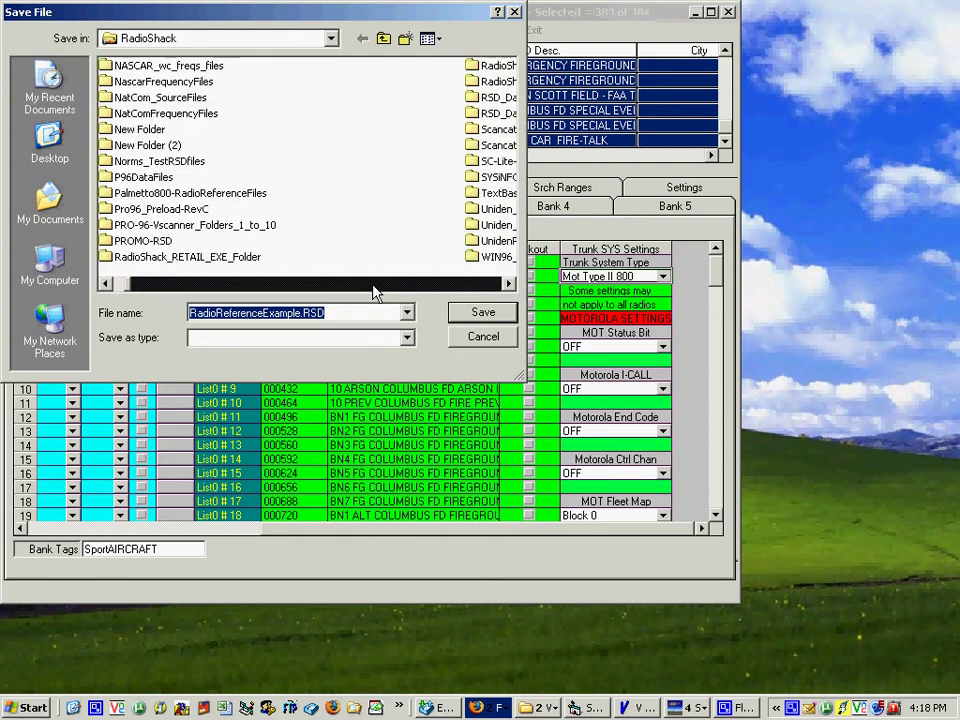
left_click(292, 284)
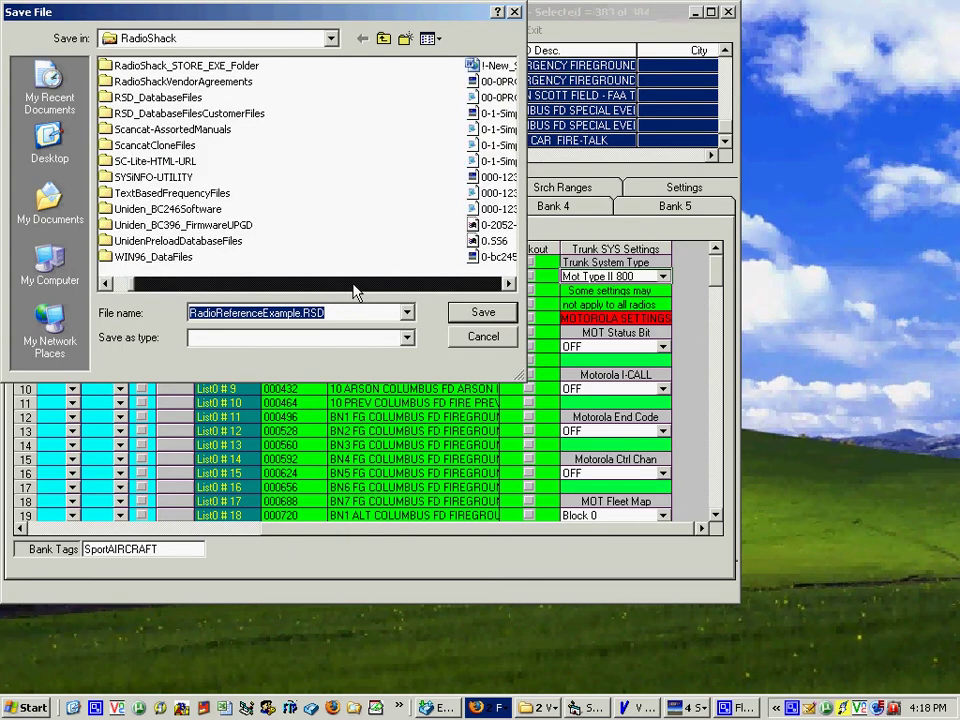
left_click(143, 99)
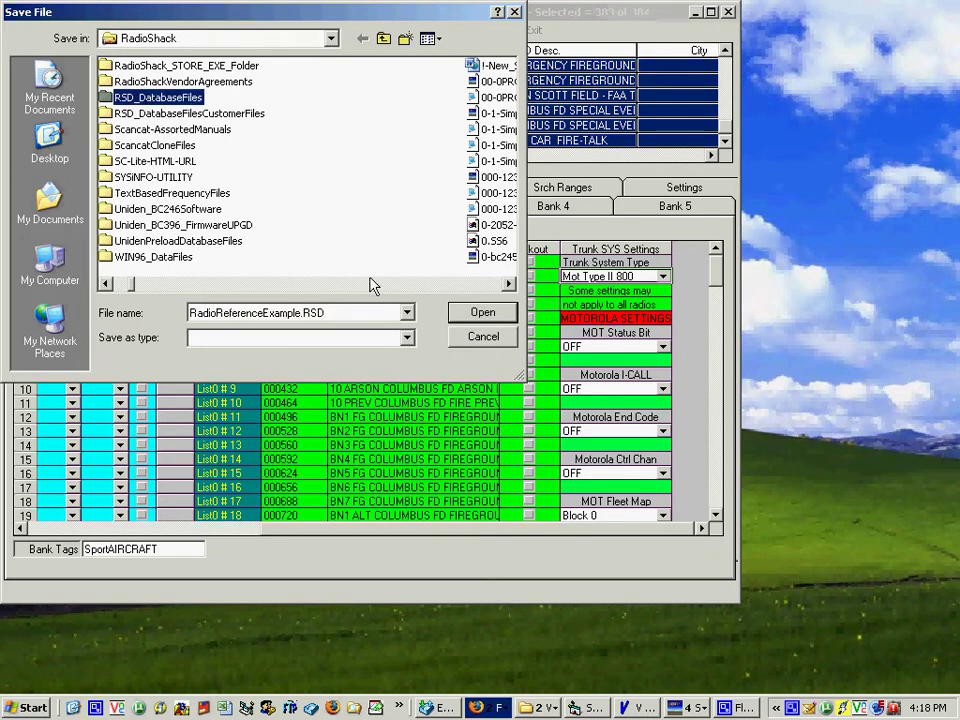
double_click(105, 98)
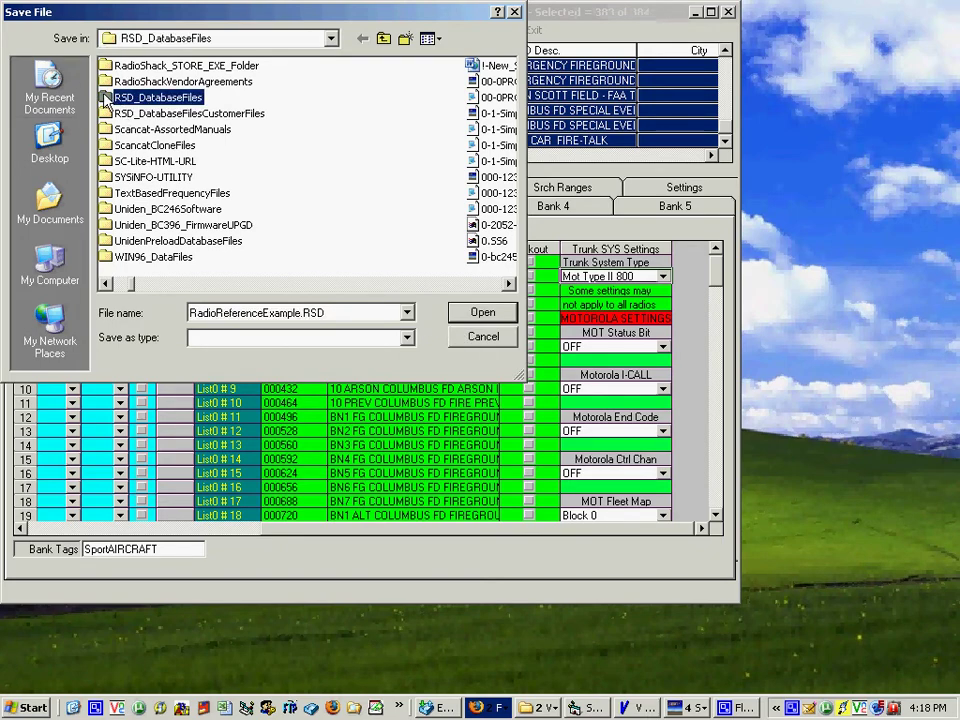
left_click(483, 313)
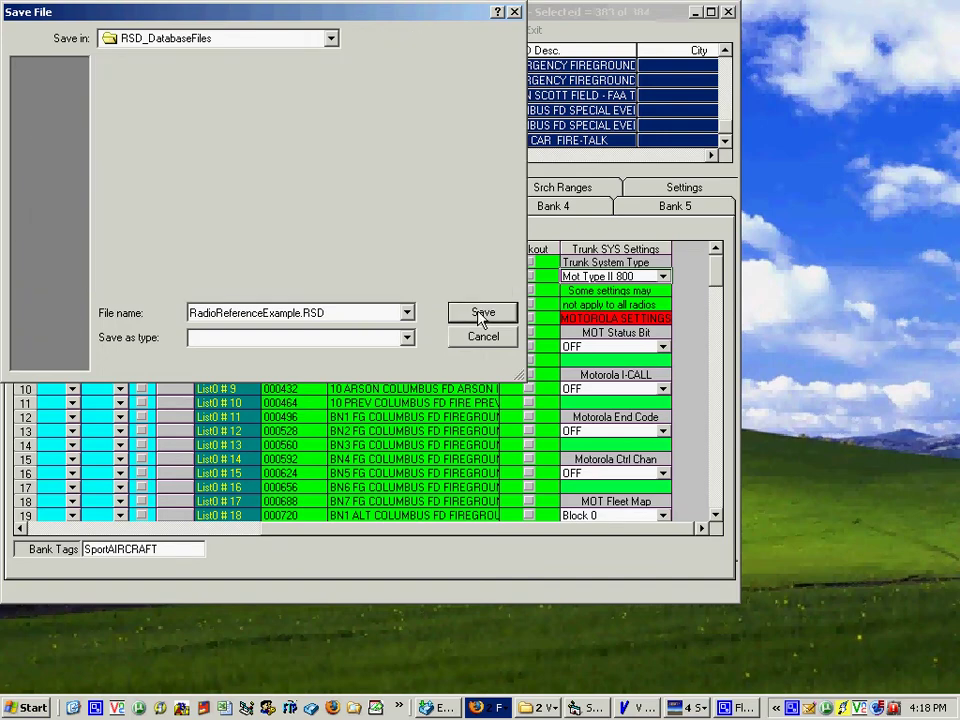